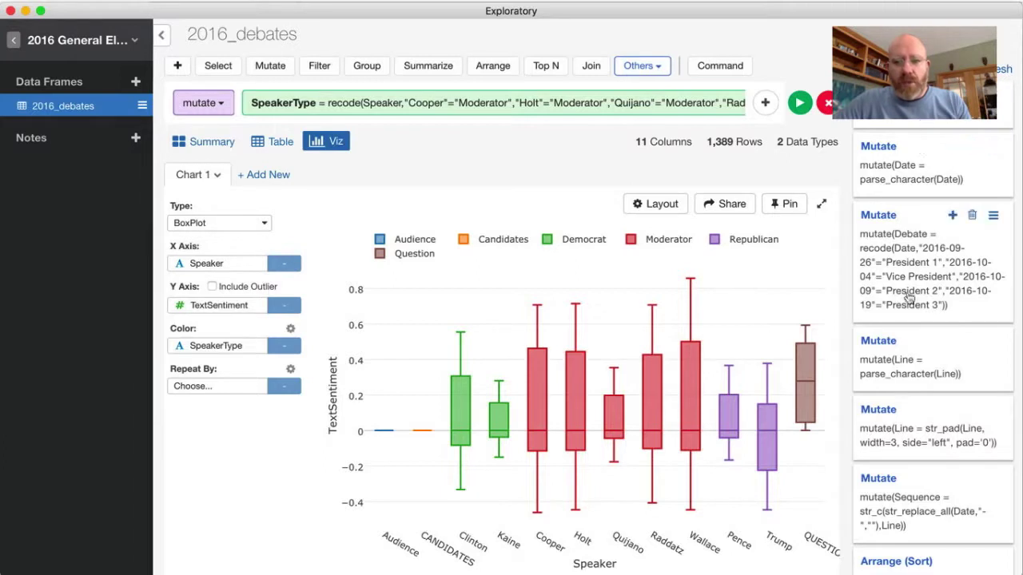
Review the data preparation steps of 2016_debates and show the step that calculates TextSentiment with get_sentiment(Text).
{"action": "scroll", "coordinate": [907, 299], "scroll_direction": "down", "scroll_amount": 10}
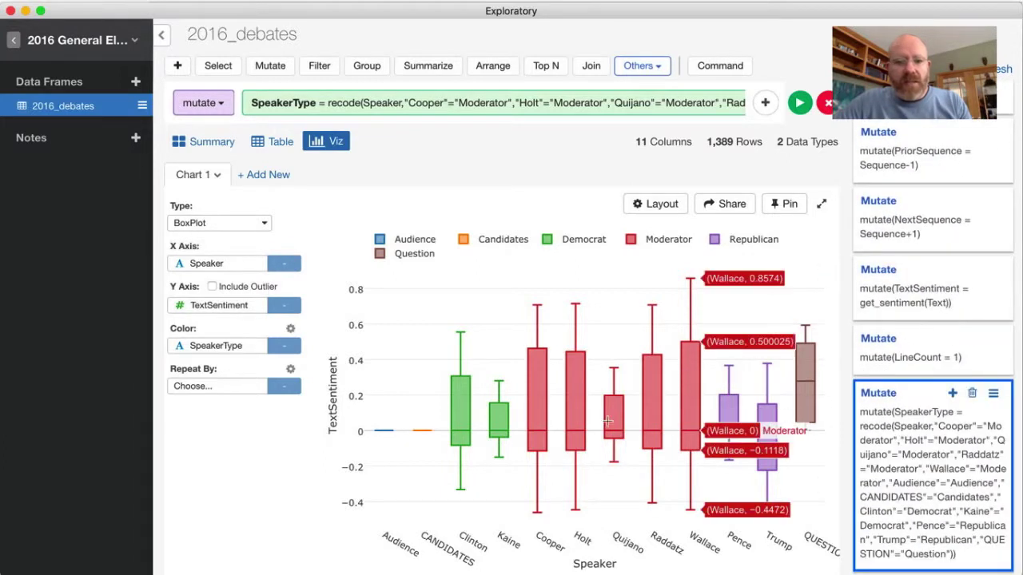
{"action": "mouse_move", "coordinate": [697, 432]}
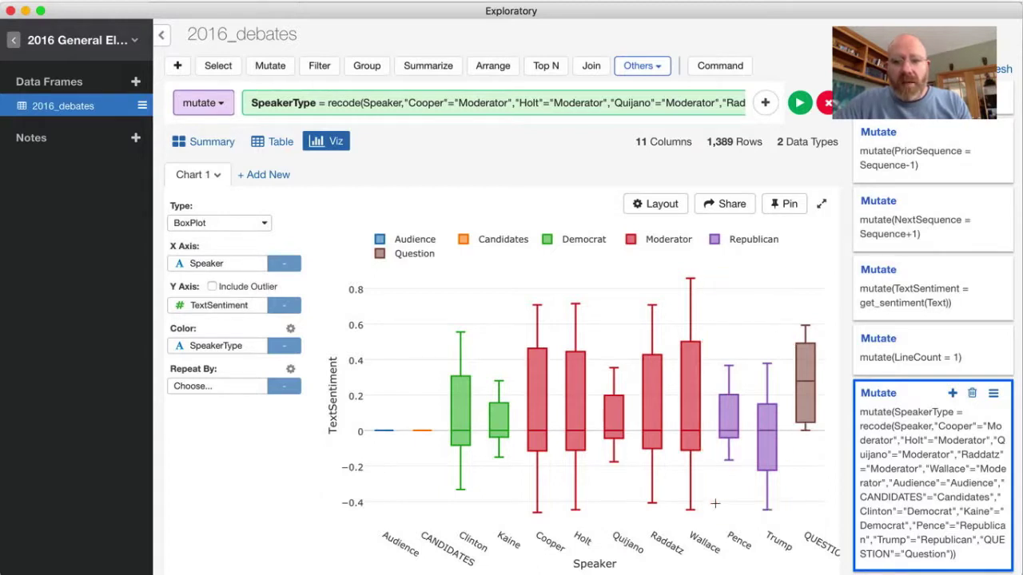
{"action": "left_click", "coordinate": [897, 293]}
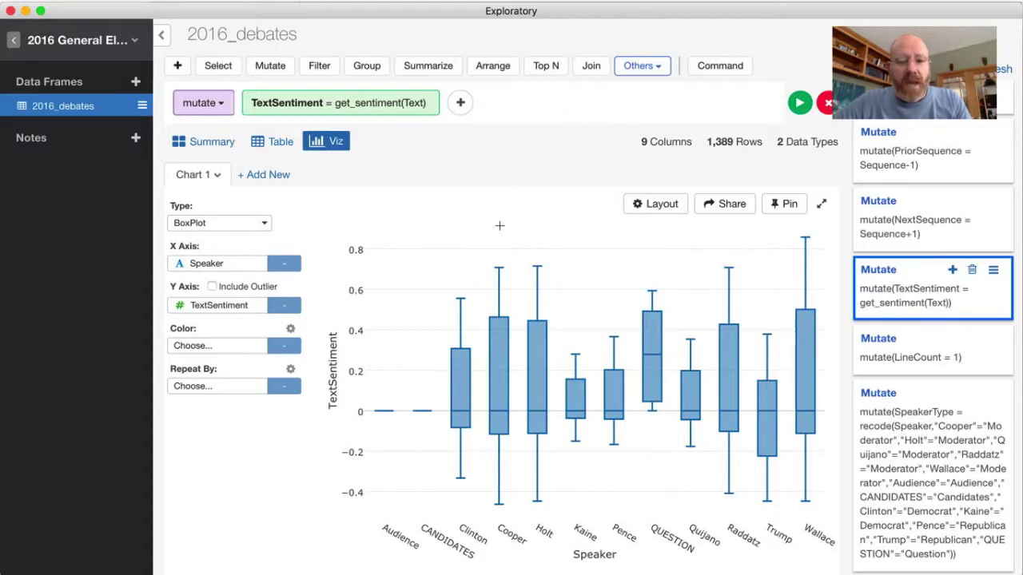
Switch to the Oracle BI Public Store page in Edge, browse the downloads and open the Boxplot Viz Plugin details.
{"action": "key", "text": "super+Tab"}
{"action": "key", "text": "super+Tab"}
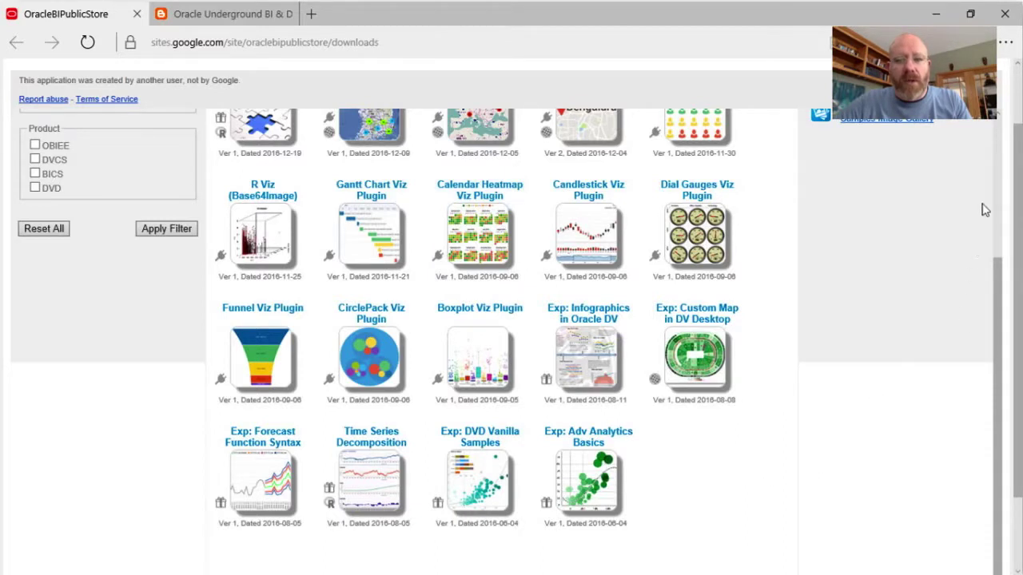
{"action": "scroll", "coordinate": [997, 184], "scroll_direction": "up", "scroll_amount": 2}
{"action": "scroll", "coordinate": [997, 183], "scroll_direction": "up", "scroll_amount": 1}
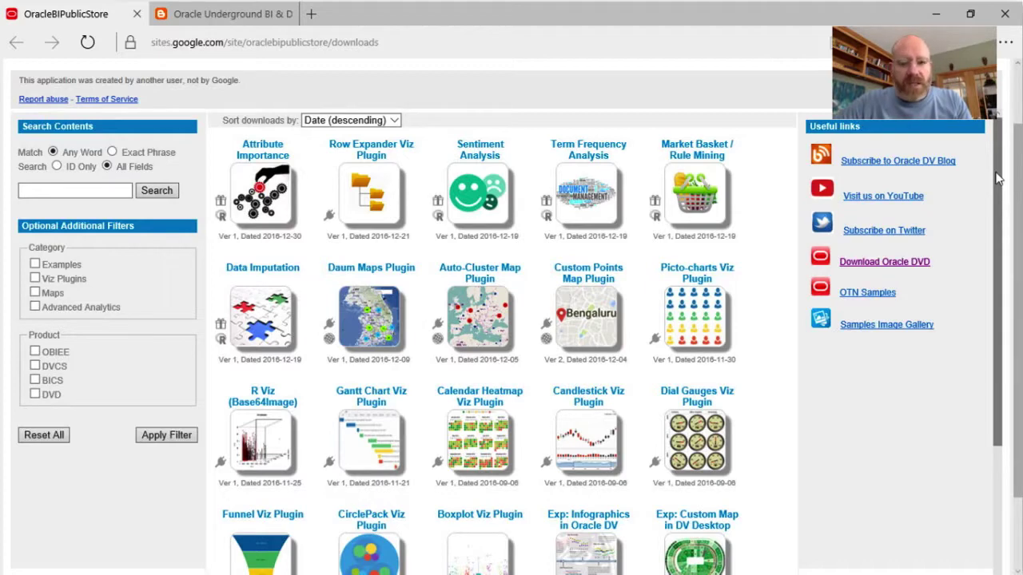
{"action": "left_click_drag", "start_coordinate": [996, 175], "coordinate": [991, 290]}
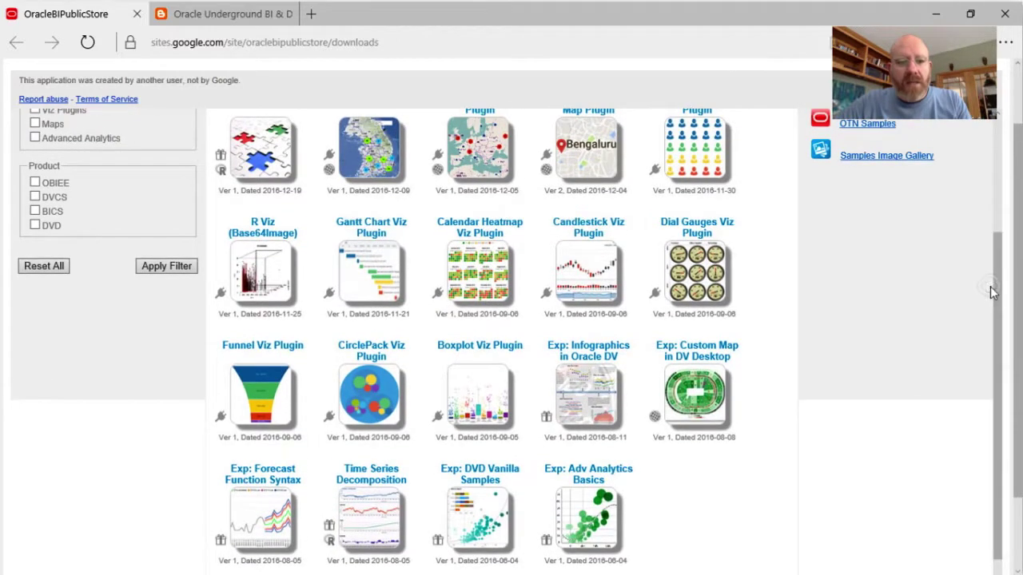
{"action": "left_click", "coordinate": [477, 400]}
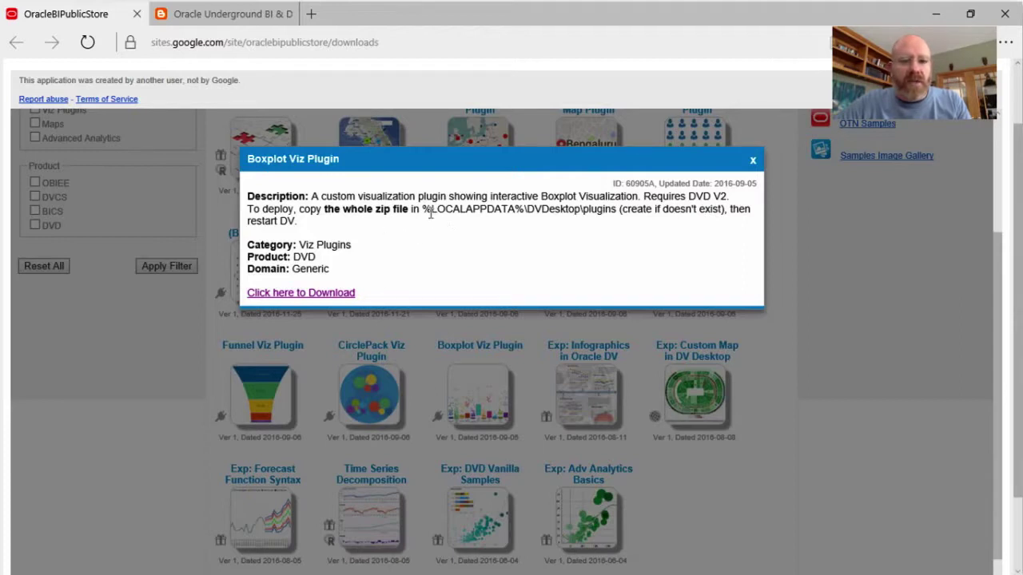
Examine the deployment path %LOCALAPPDATA%\DVDesktop\plugins in the plugin description.
{"action": "left_click_drag", "start_coordinate": [420, 209], "coordinate": [615, 214]}
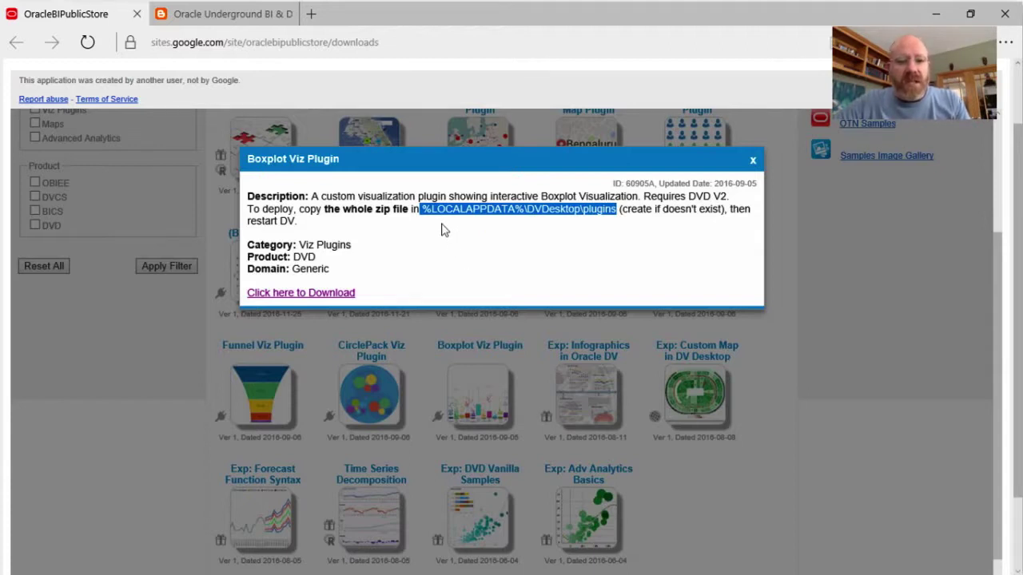
{"action": "left_click_drag", "start_coordinate": [420, 208], "coordinate": [524, 209]}
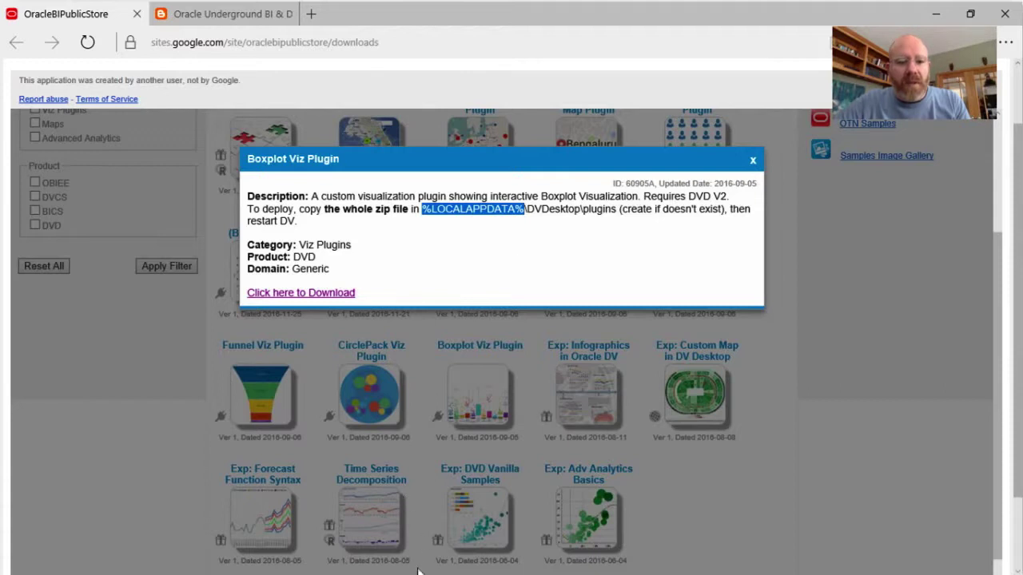
{"action": "left_click", "coordinate": [480, 260]}
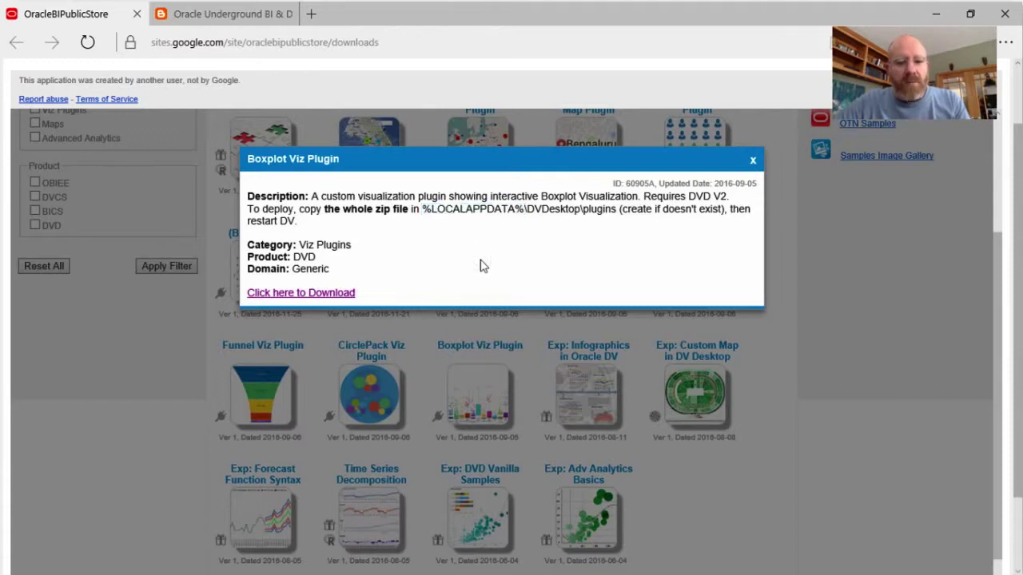
Switch to the DVDesktop folder in File Explorer and check its full path, its plugins folder and the option for creating a new folder.
{"action": "key", "text": "alt+Tab"}
{"action": "key", "text": "Tab"}
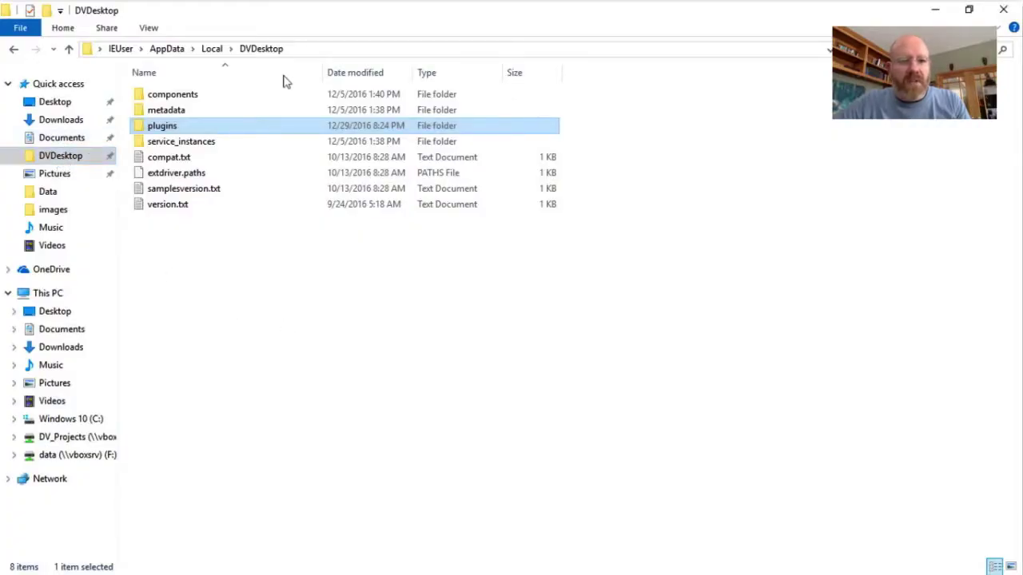
{"action": "left_click", "coordinate": [324, 50]}
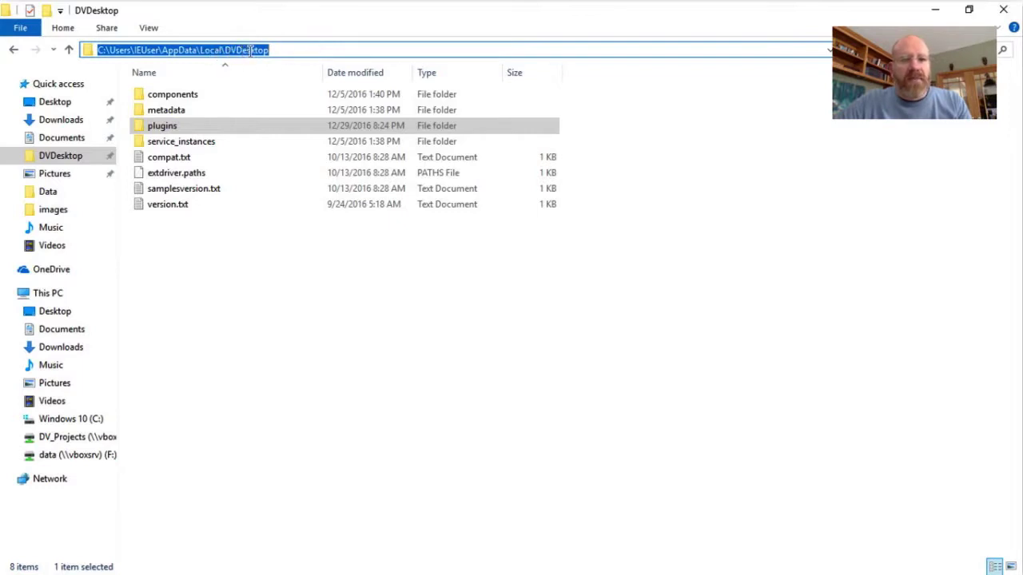
{"action": "left_click", "coordinate": [263, 264]}
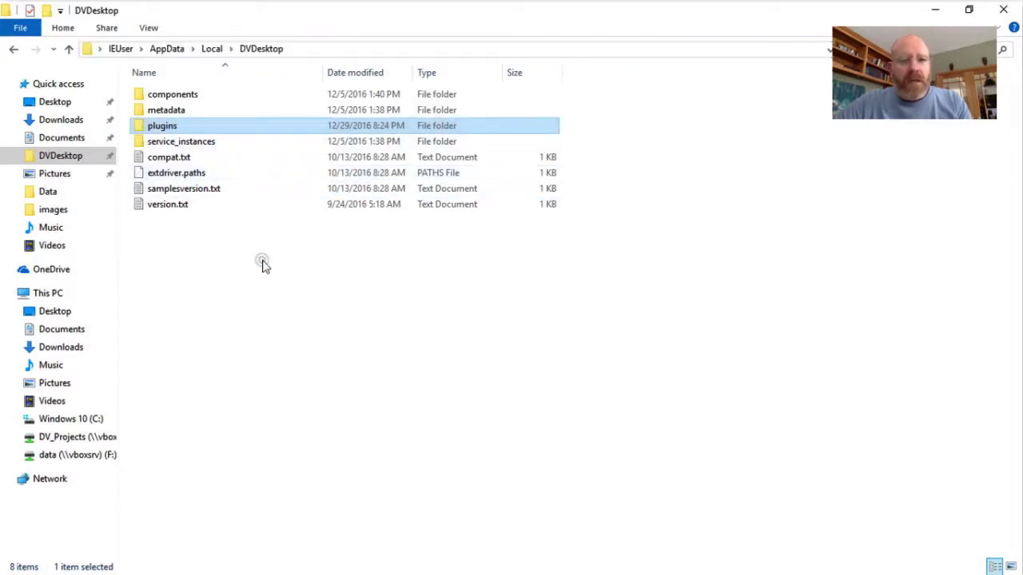
{"action": "left_click", "coordinate": [192, 134]}
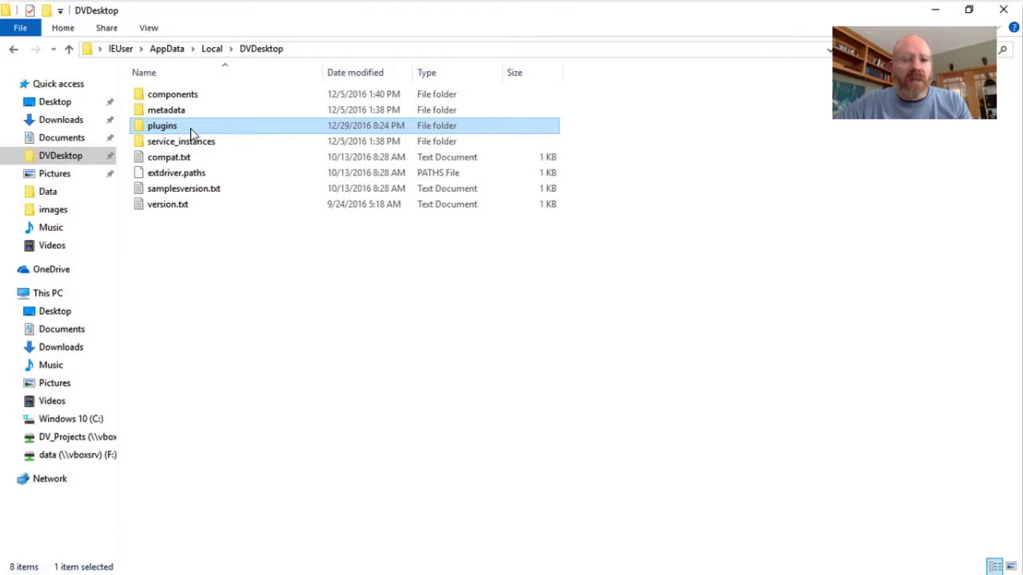
{"action": "right_click", "coordinate": [243, 271]}
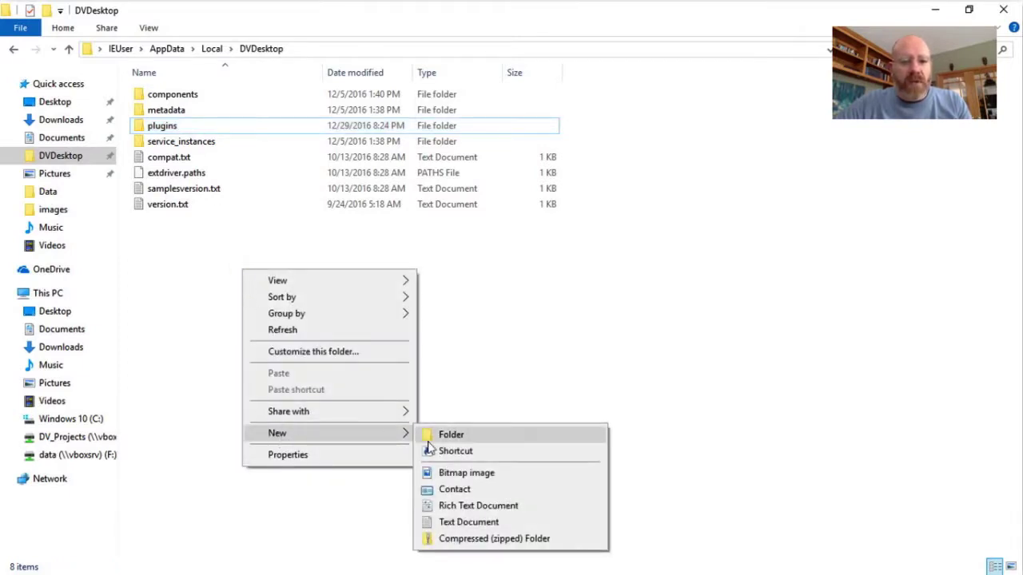
{"action": "left_click", "coordinate": [516, 357]}
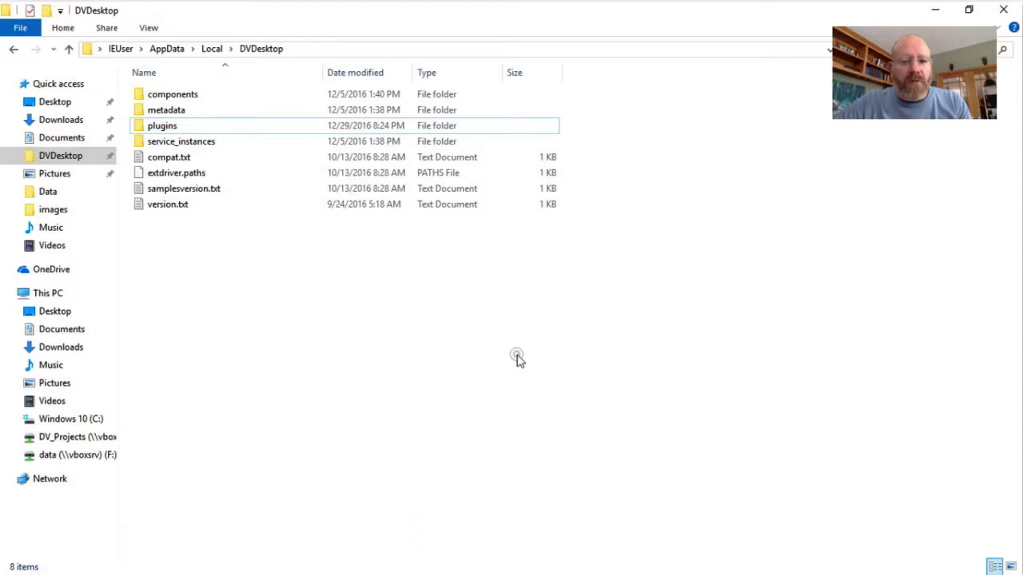
Open the plugins folder and check for the customviz_com-company-boxplotViz.zip file.
{"action": "double_click", "coordinate": [161, 126]}
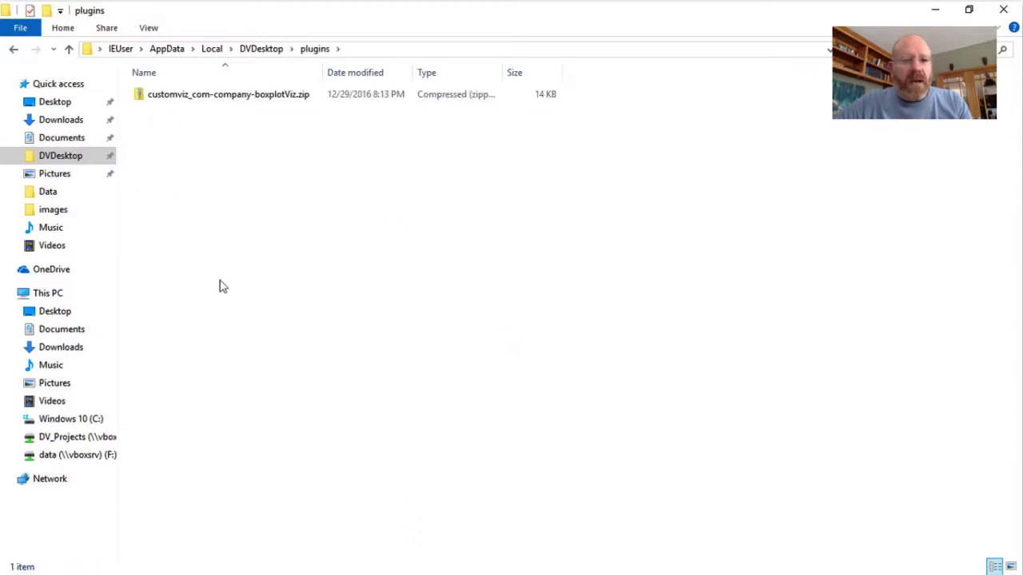
{"action": "left_click", "coordinate": [243, 99]}
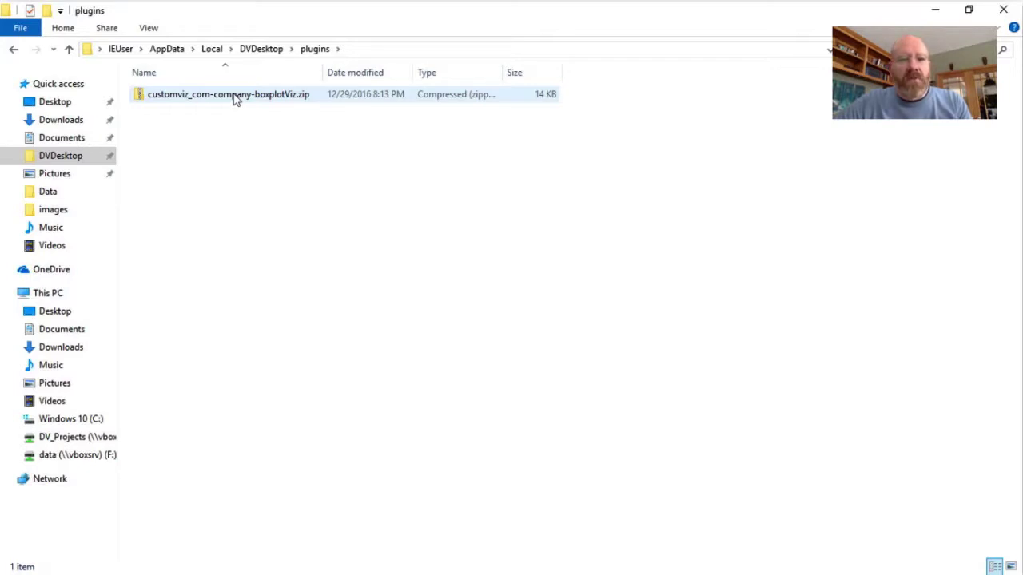
{"action": "left_click", "coordinate": [311, 124]}
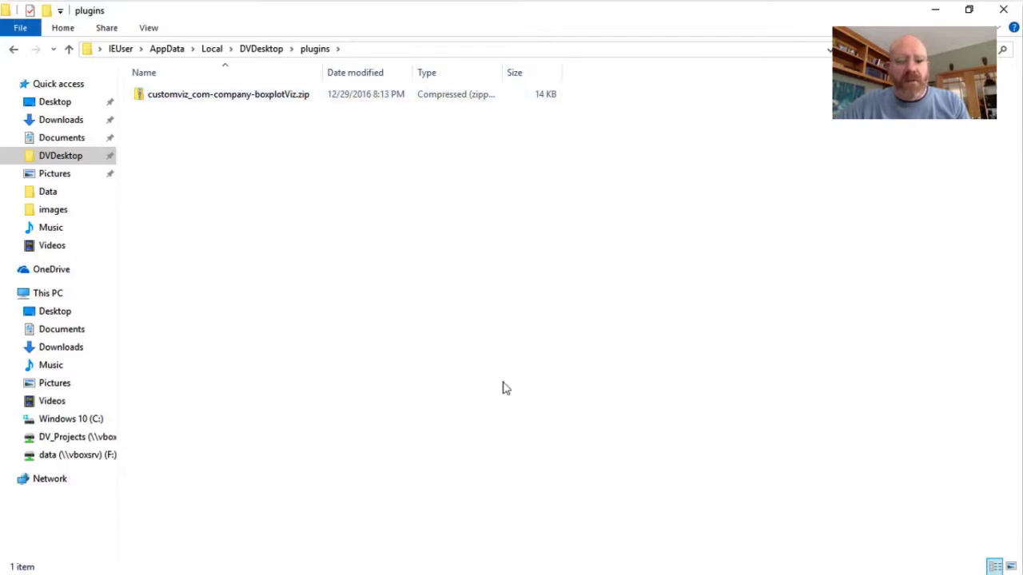
Switch to Oracle Data Visualization Desktop and add the 2016 Debates w Sentiment data source to the untitled project.
{"action": "key", "text": "alt+Tab"}
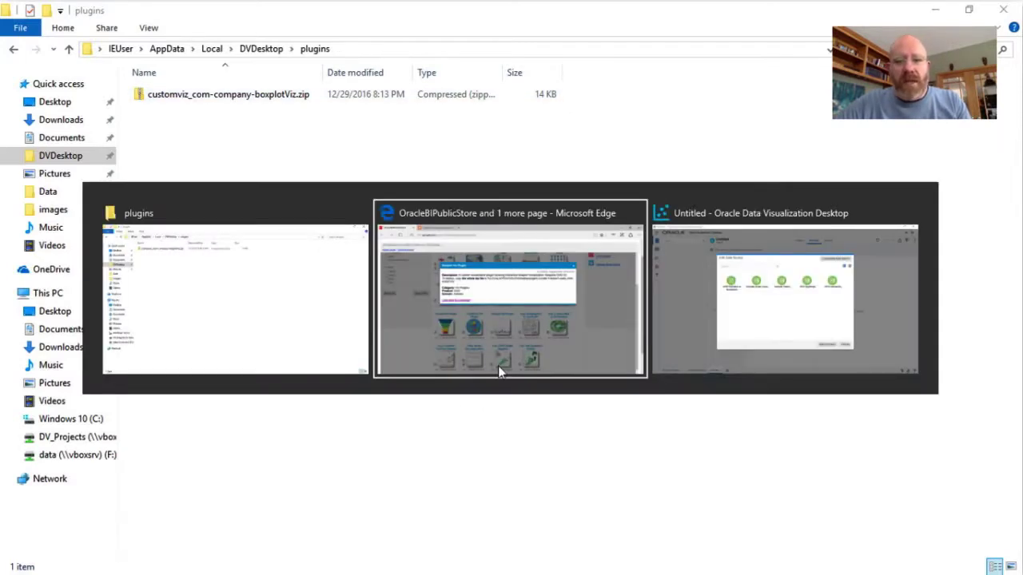
{"action": "key", "text": "alt+Tab"}
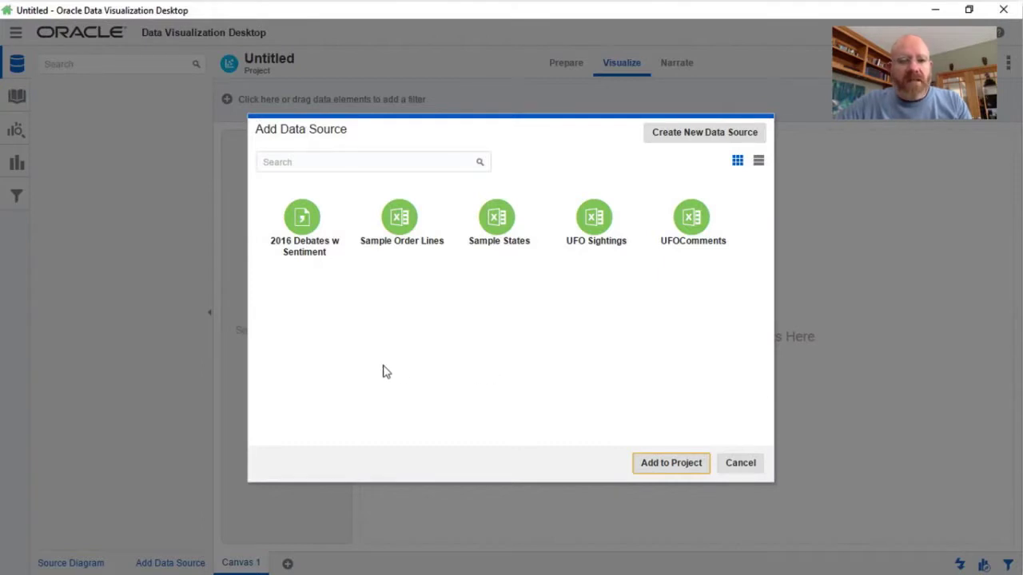
{"action": "double_click", "coordinate": [306, 230]}
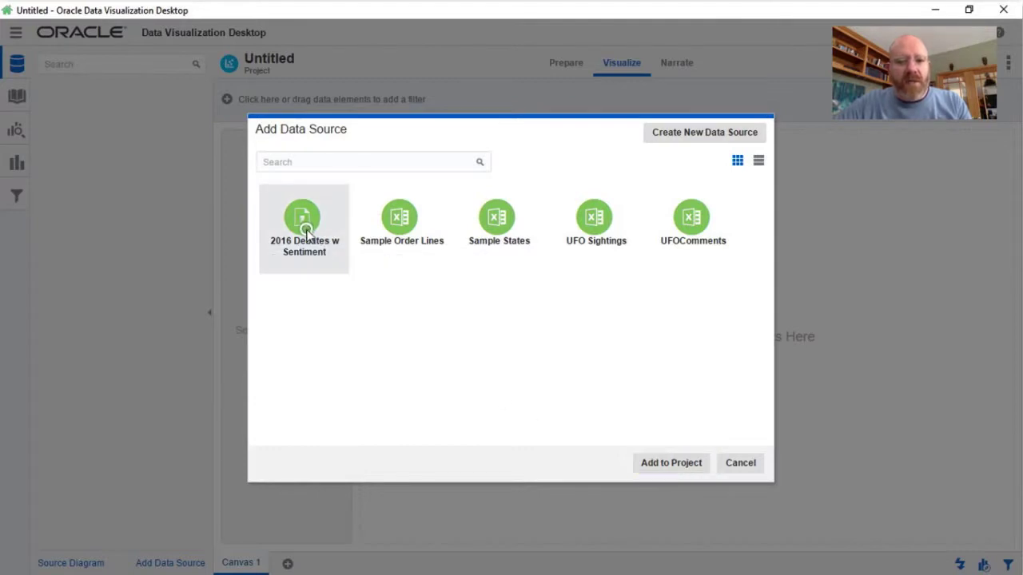
{"action": "left_click", "coordinate": [660, 466]}
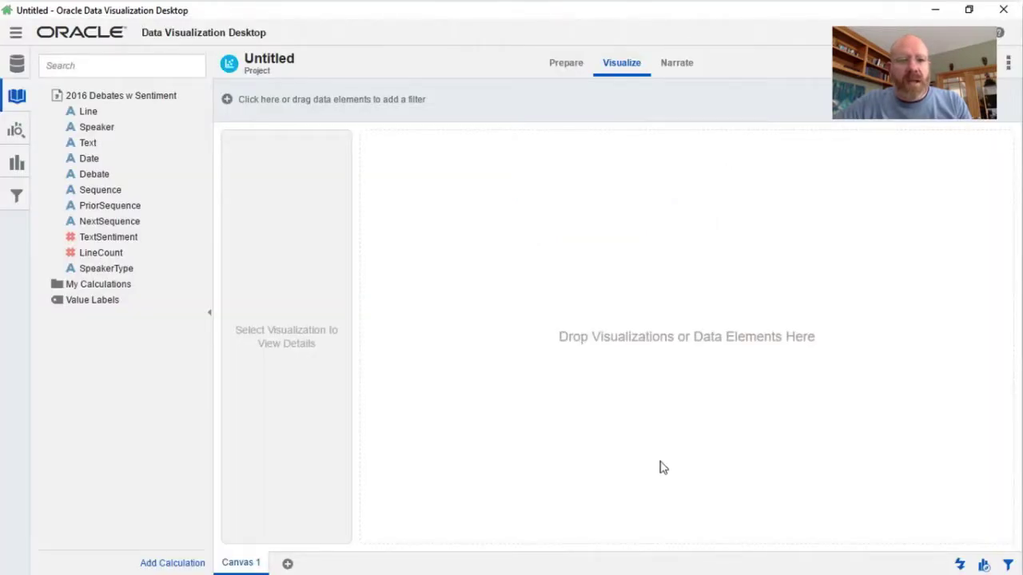
Add a BoxplotViz Plugin visualization to the empty canvas.
{"action": "left_click", "coordinate": [88, 114]}
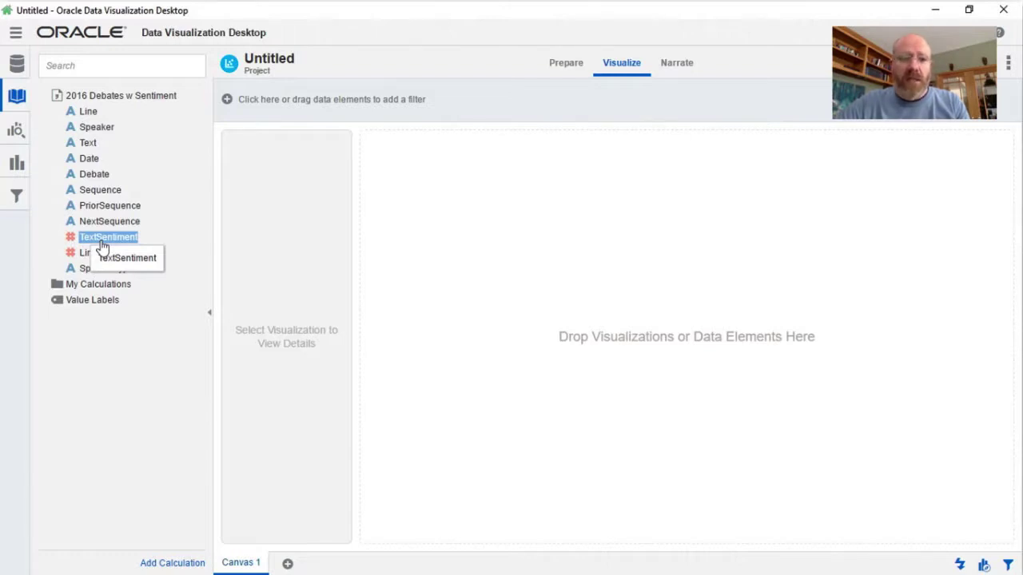
{"action": "left_click", "coordinate": [17, 162]}
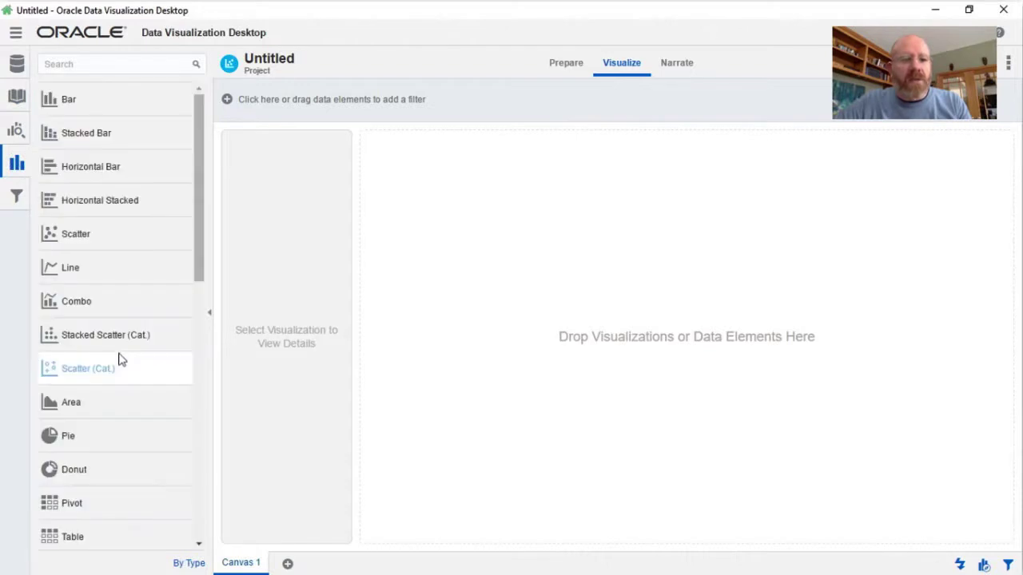
{"action": "left_click", "coordinate": [200, 497]}
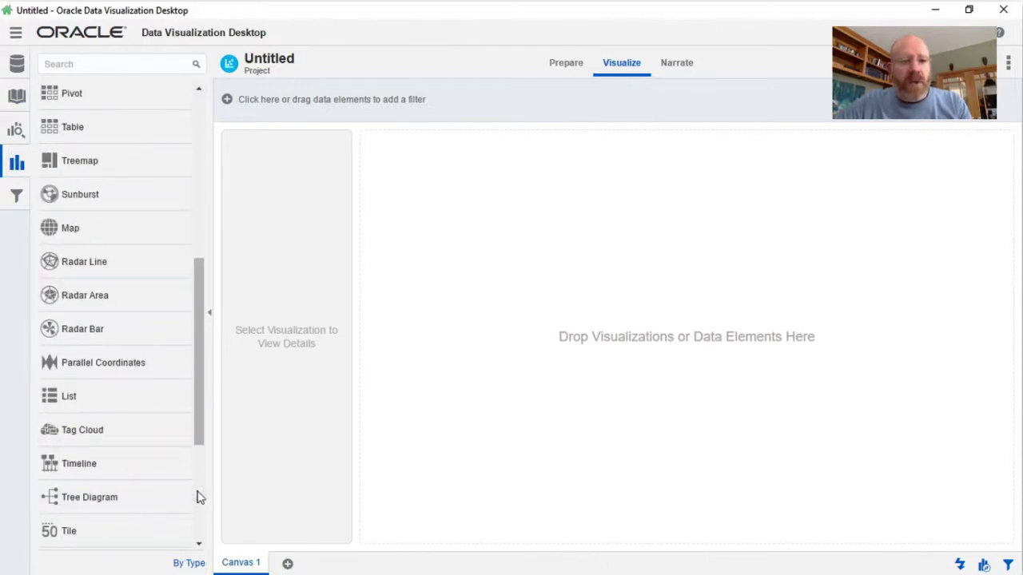
{"action": "left_click", "coordinate": [200, 497]}
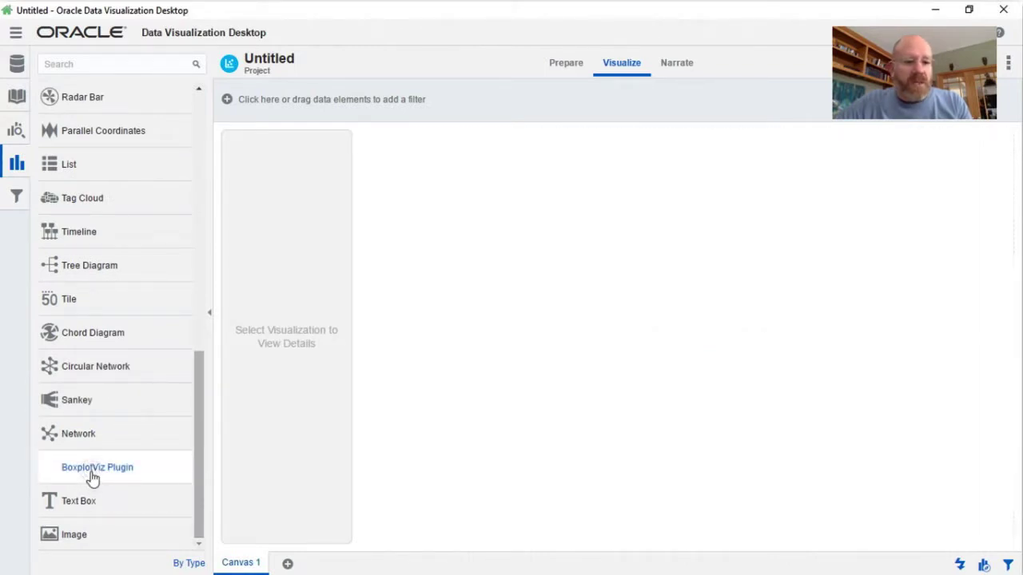
{"action": "double_click", "coordinate": [91, 477]}
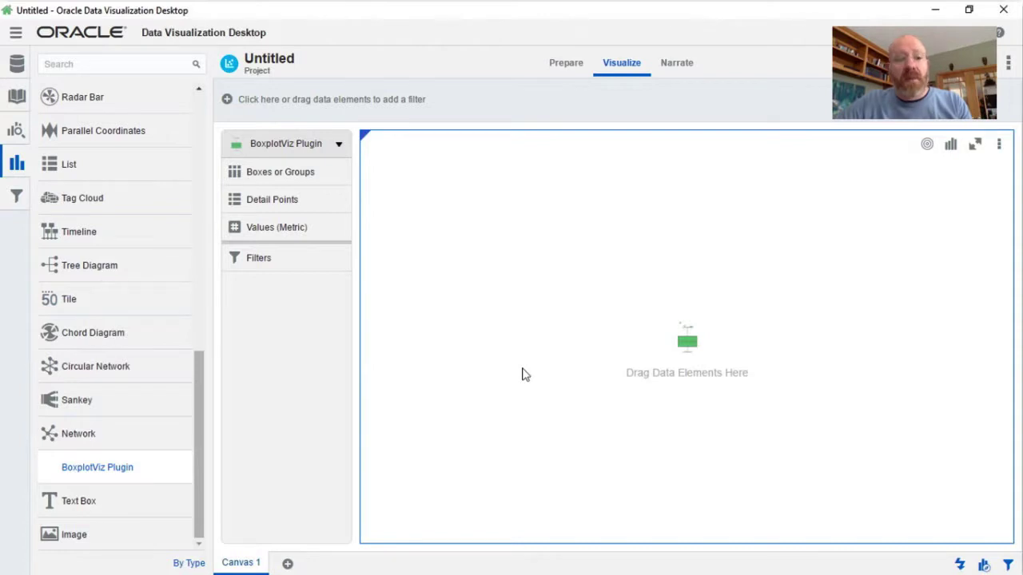
Assign Speaker to the boxplot's Boxes or Groups and TextSentiment to its Values (Metric).
{"action": "left_click", "coordinate": [19, 100]}
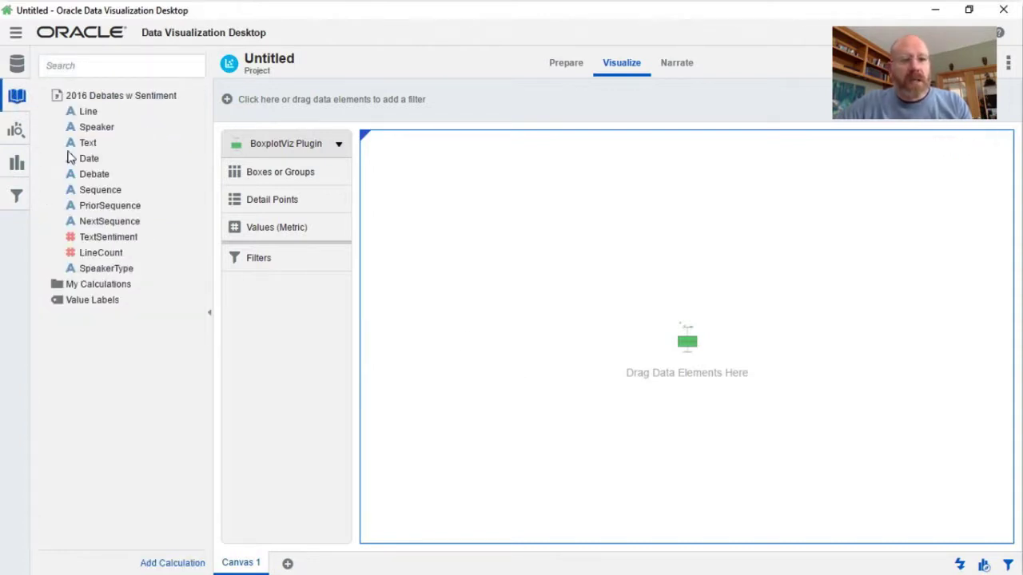
{"action": "left_click", "coordinate": [90, 130]}
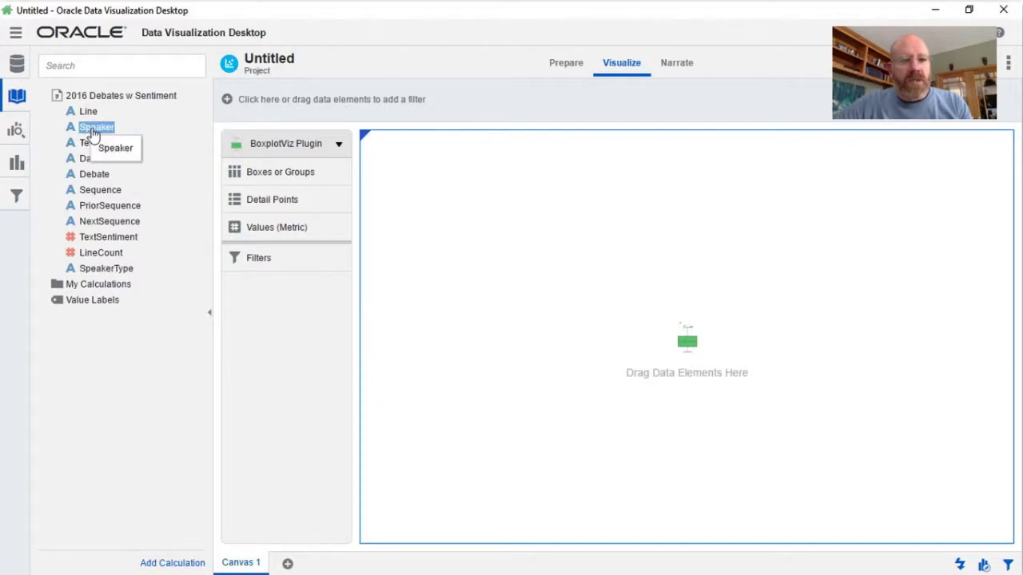
{"action": "left_click_drag", "start_coordinate": [92, 133], "coordinate": [265, 178]}
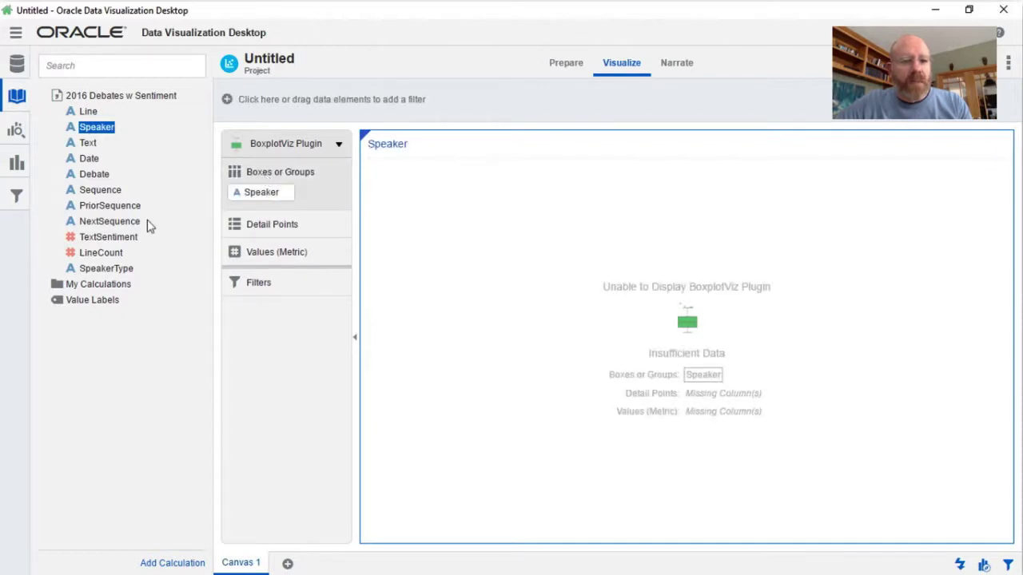
{"action": "left_click", "coordinate": [113, 238]}
{"action": "left_click_drag", "start_coordinate": [112, 241], "coordinate": [270, 257]}
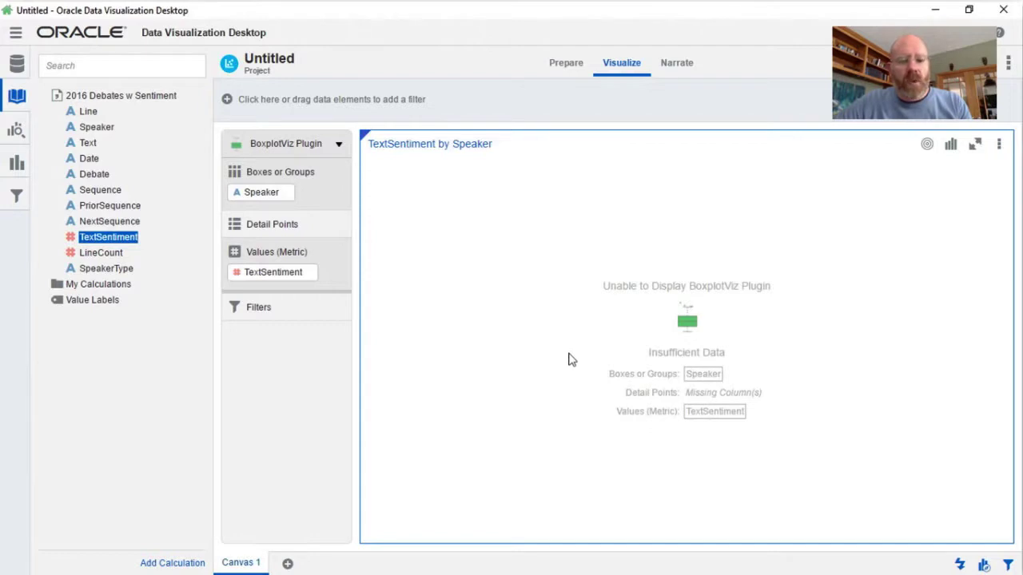
Assign Sequence to the boxplot's Detail Points.
{"action": "left_click", "coordinate": [106, 192], "text": "ctrl"}
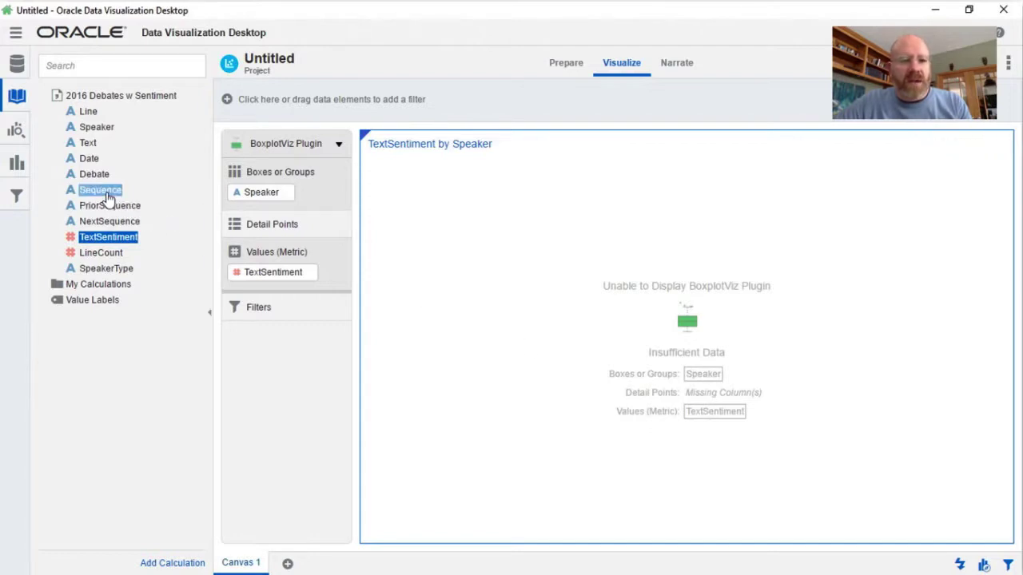
{"action": "left_click_drag", "start_coordinate": [108, 198], "coordinate": [267, 230]}
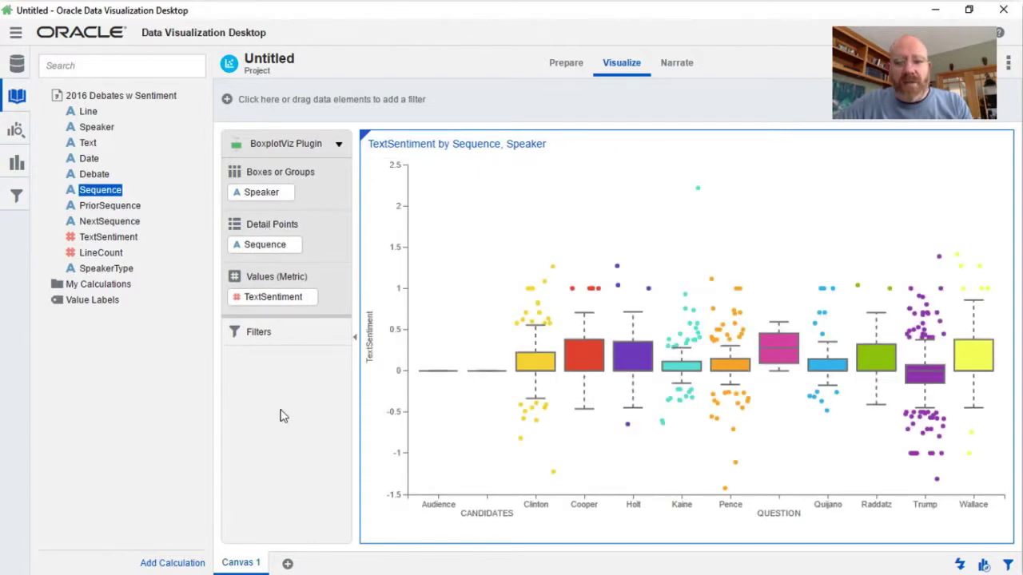
Create a SpeakerType filter for the boxplot that includes only Democrat, Moderator and Republican.
{"action": "left_click", "coordinate": [120, 270]}
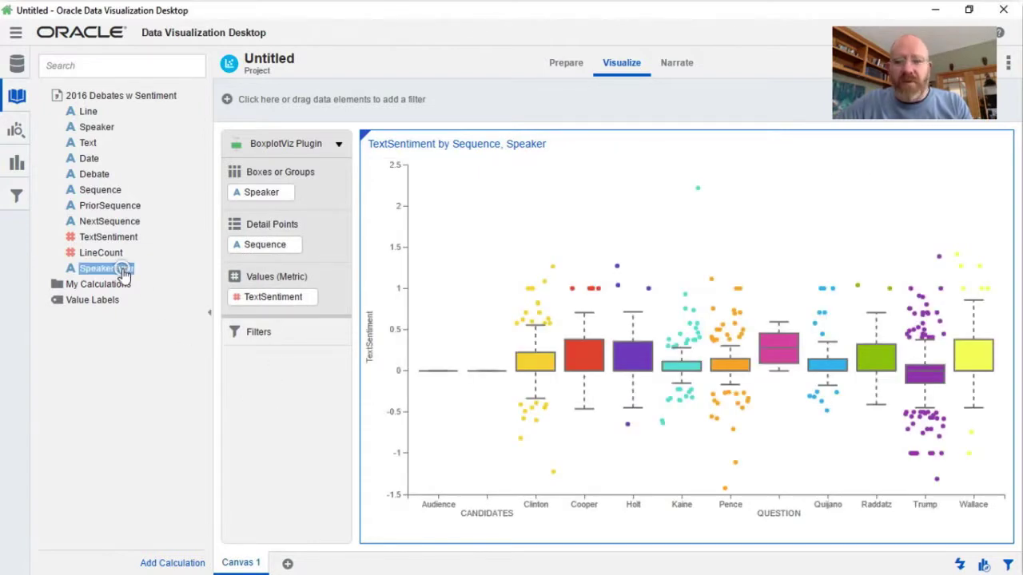
{"action": "right_click", "coordinate": [124, 272]}
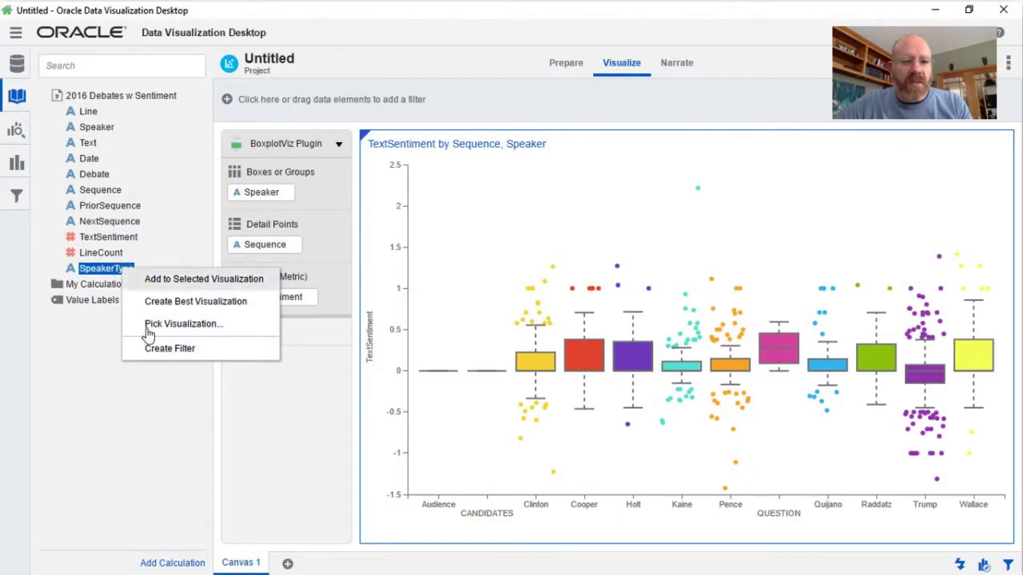
{"action": "left_click", "coordinate": [158, 356]}
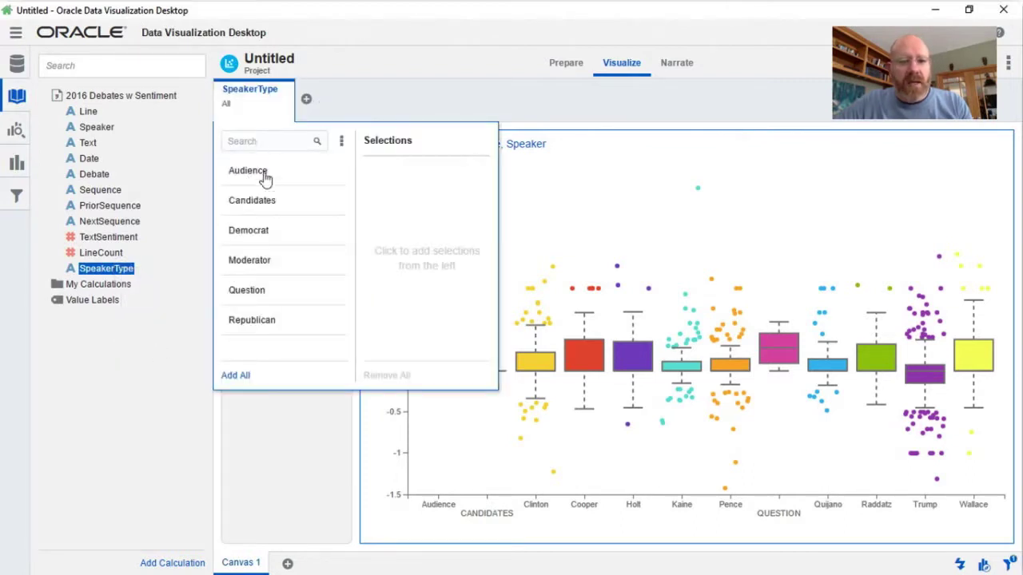
{"action": "left_click", "coordinate": [249, 231]}
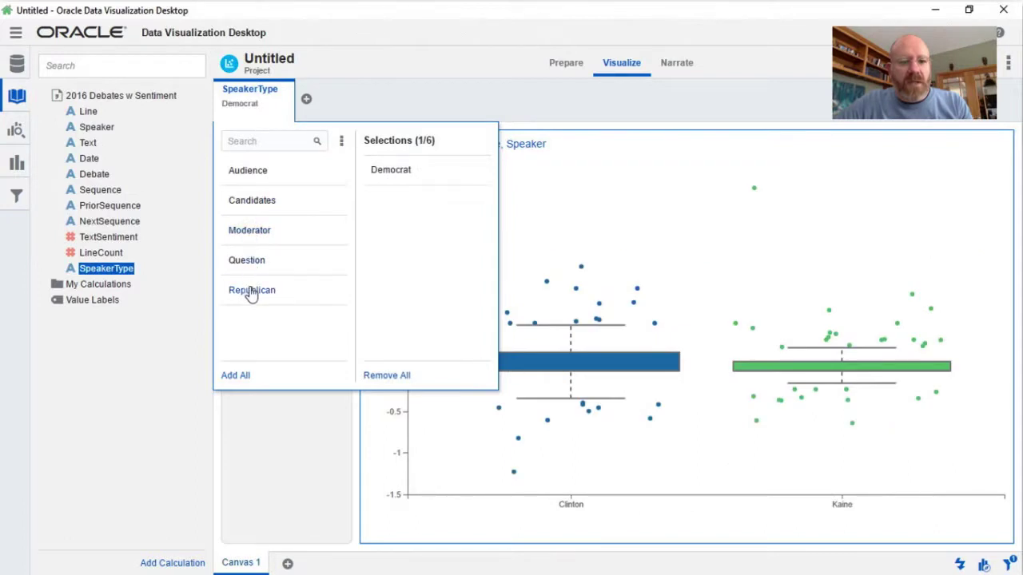
{"action": "left_click", "coordinate": [248, 234]}
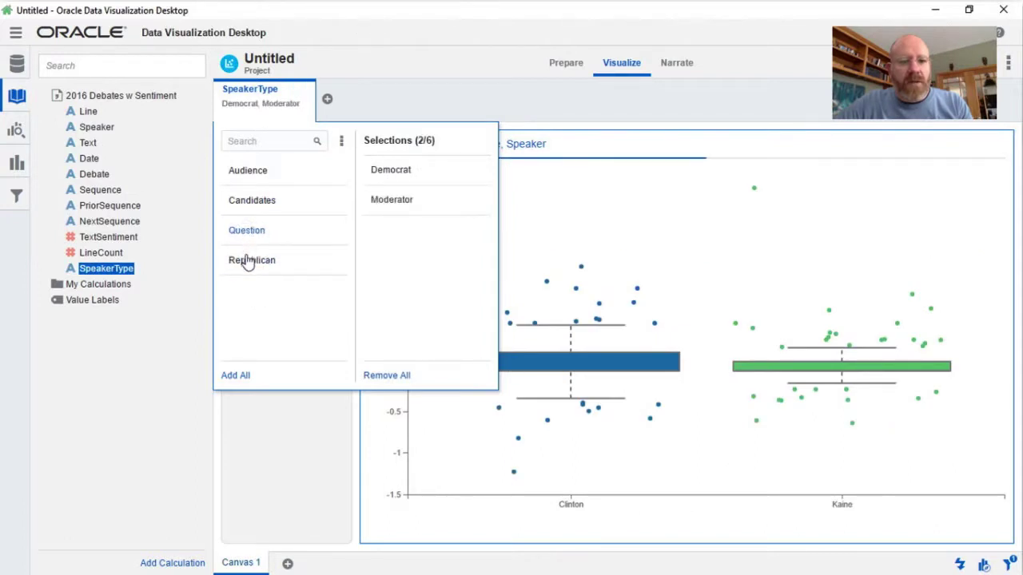
{"action": "left_click", "coordinate": [247, 262]}
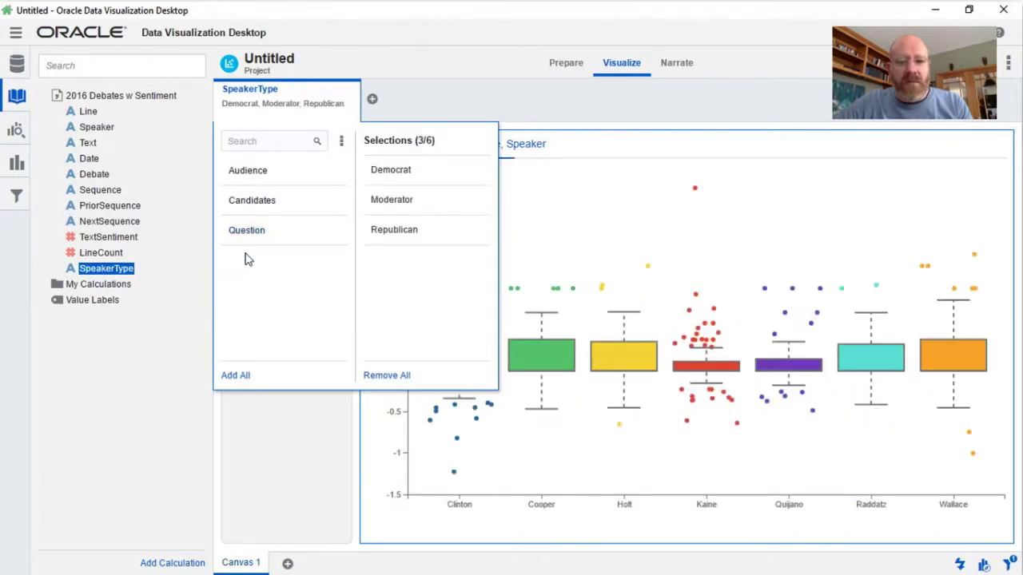
{"action": "left_click", "coordinate": [262, 415]}
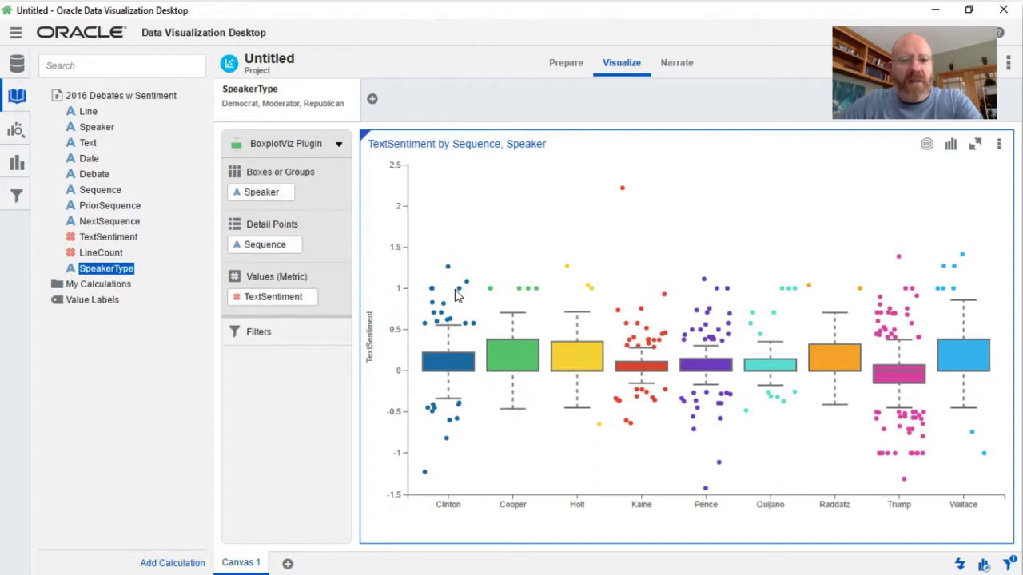
Examine the most extreme sentiment outliers for Kaine, Clinton, Pence and Trump in the filtered boxplot.
{"action": "mouse_move", "coordinate": [624, 196]}
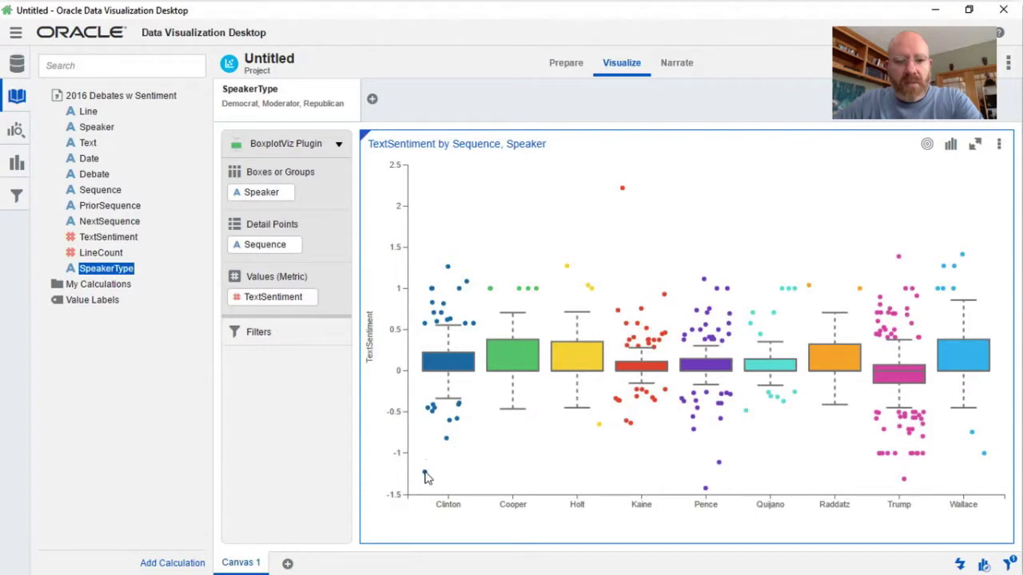
{"action": "mouse_move", "coordinate": [426, 477]}
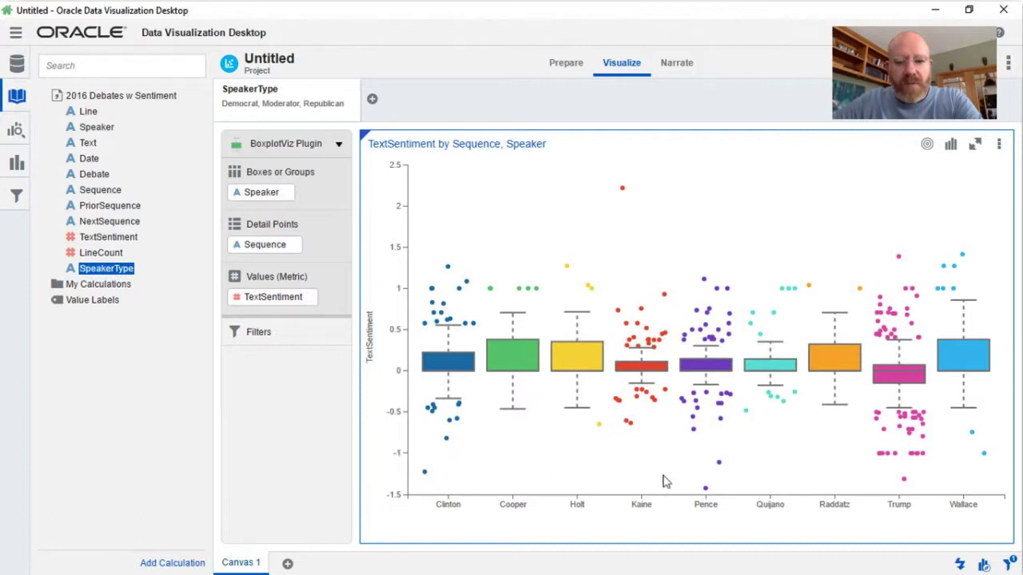
{"action": "mouse_move", "coordinate": [706, 490]}
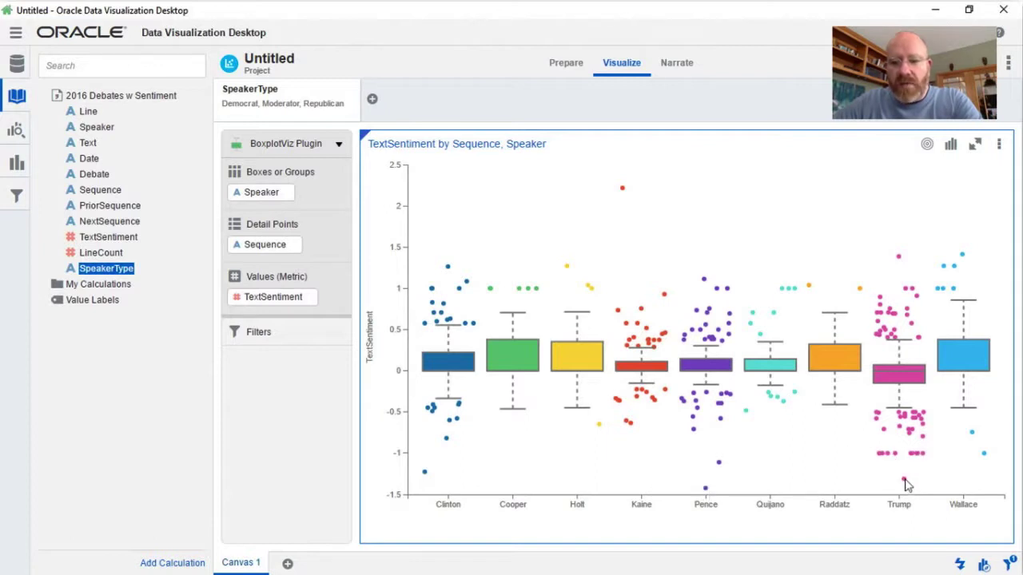
{"action": "mouse_move", "coordinate": [905, 484]}
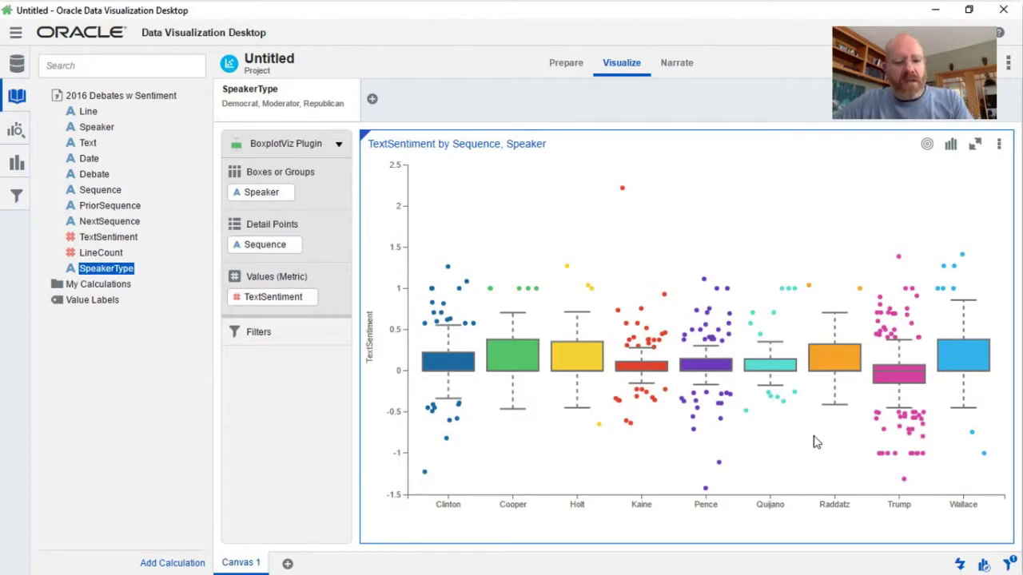
Switch to Exploratory, color the boxplot by SpeakerType from the SpeakerType mutate step, and enlarge the chart.
{"action": "key", "text": "super+Tab"}
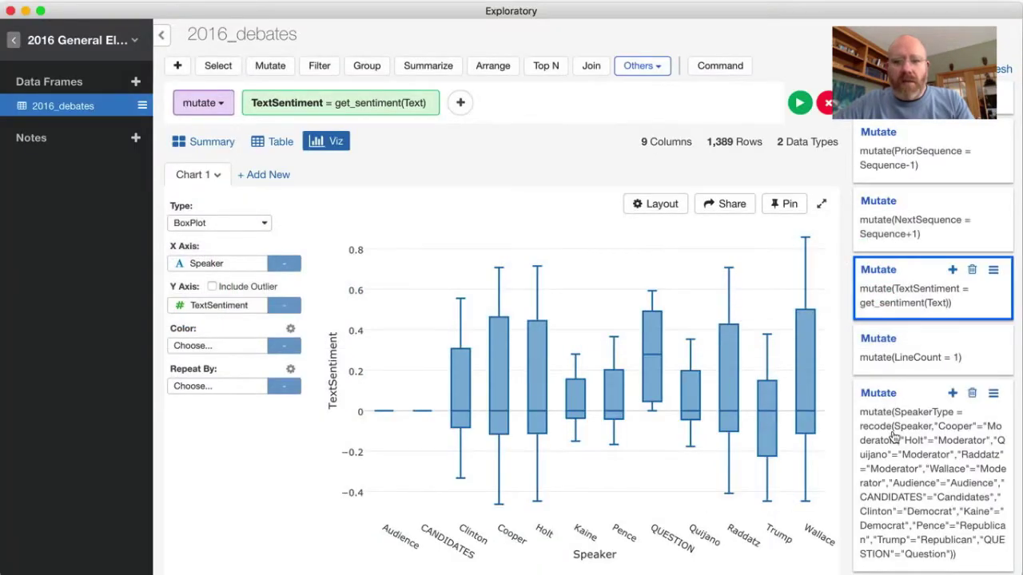
{"action": "left_click", "coordinate": [907, 496]}
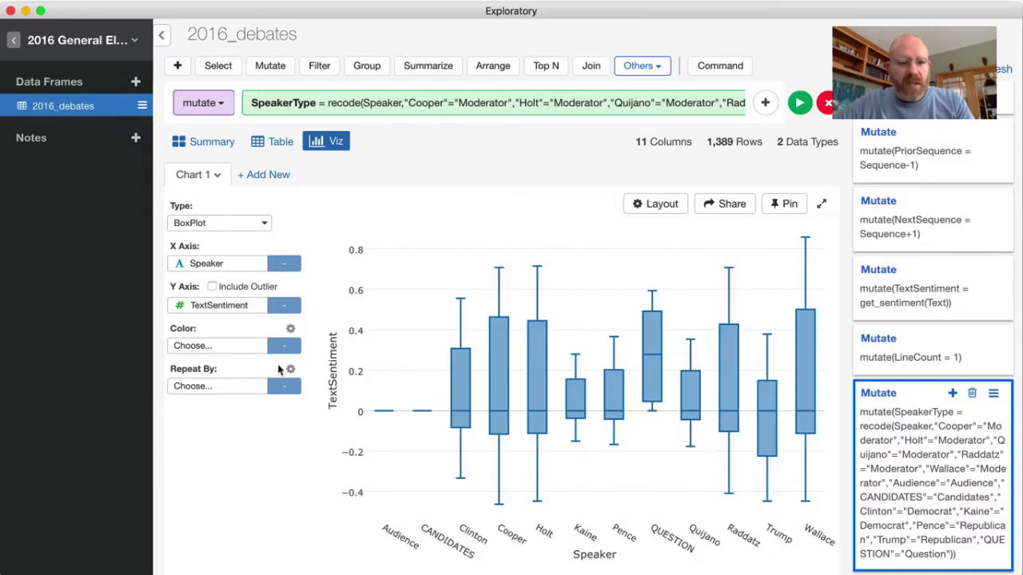
{"action": "left_click", "coordinate": [256, 345]}
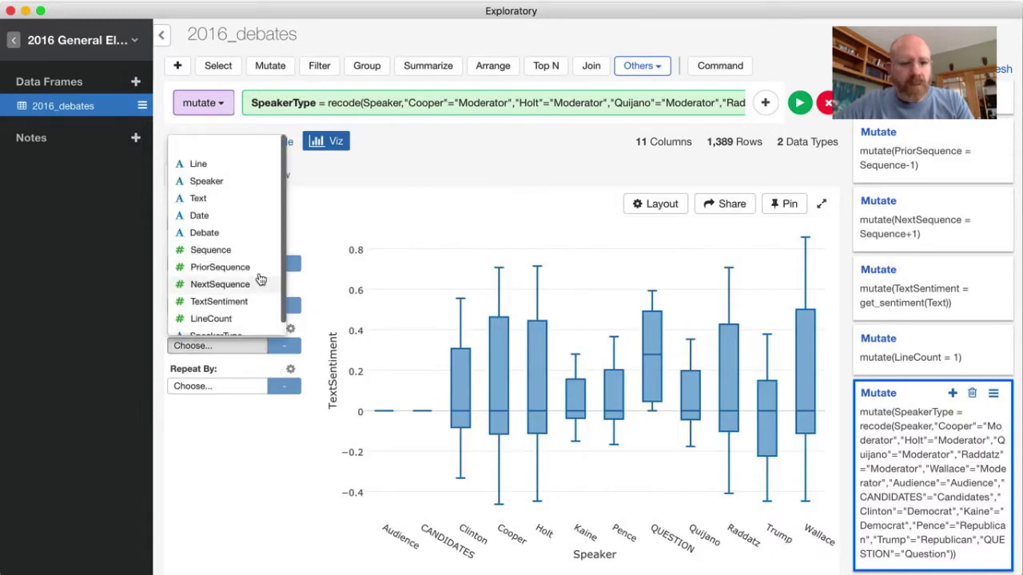
{"action": "scroll", "coordinate": [257, 328], "scroll_direction": "down", "scroll_amount": 1}
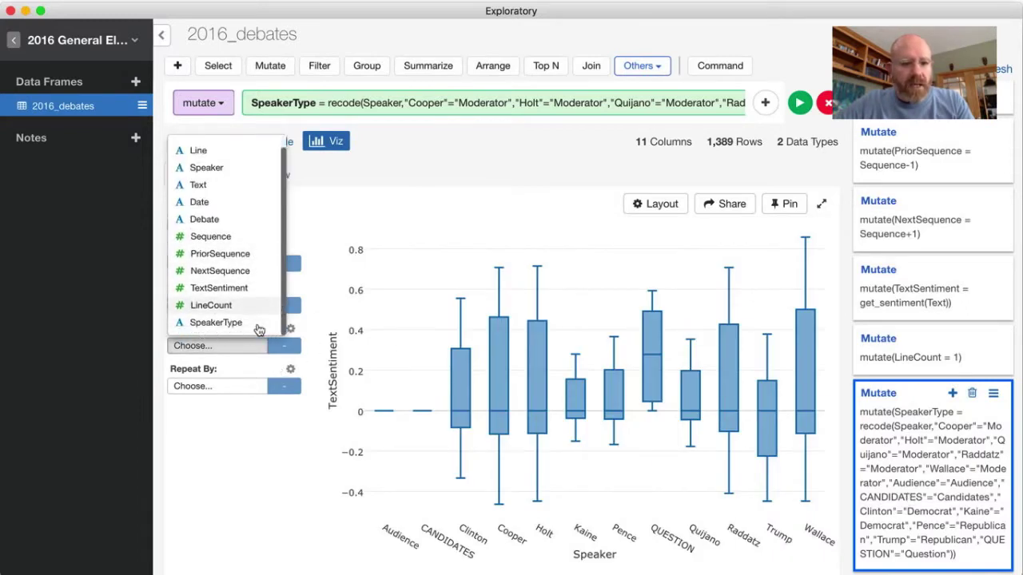
{"action": "left_click", "coordinate": [258, 324]}
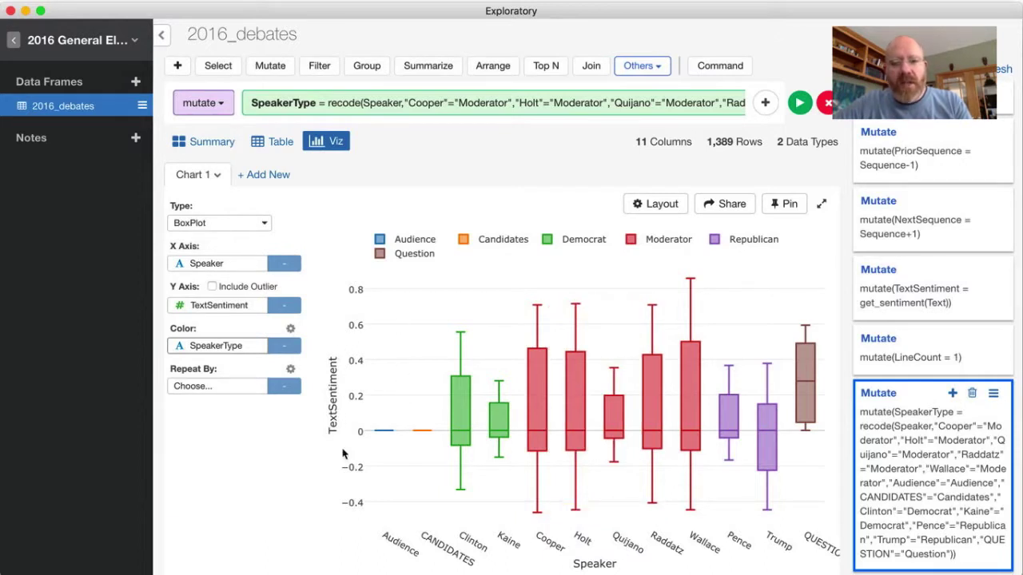
{"action": "left_click", "coordinate": [820, 207]}
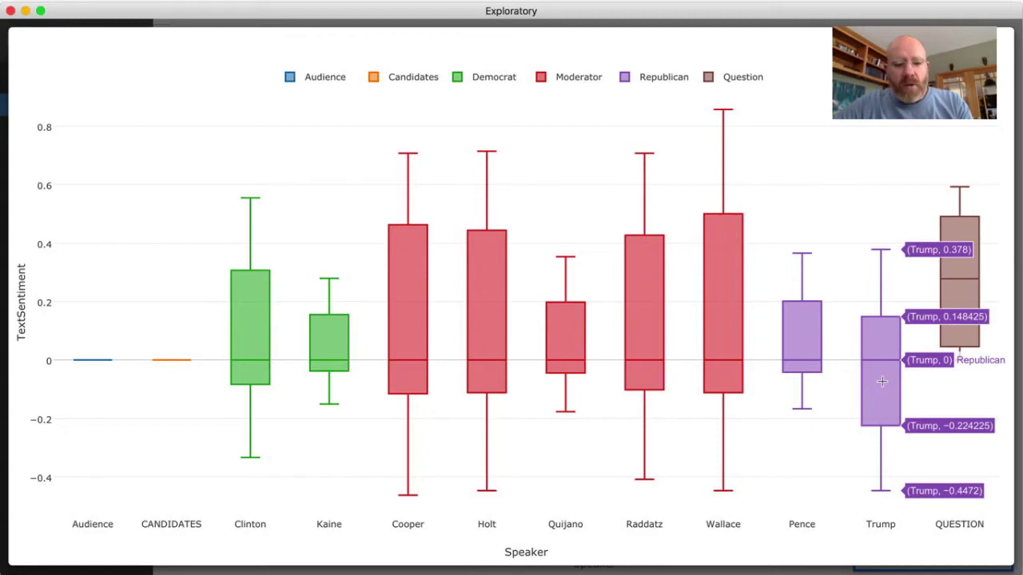
Switch back to Oracle Data Visualization Desktop and inspect Kaine's highest outlier, checking its details and available actions.
{"action": "key", "text": "super+Tab"}
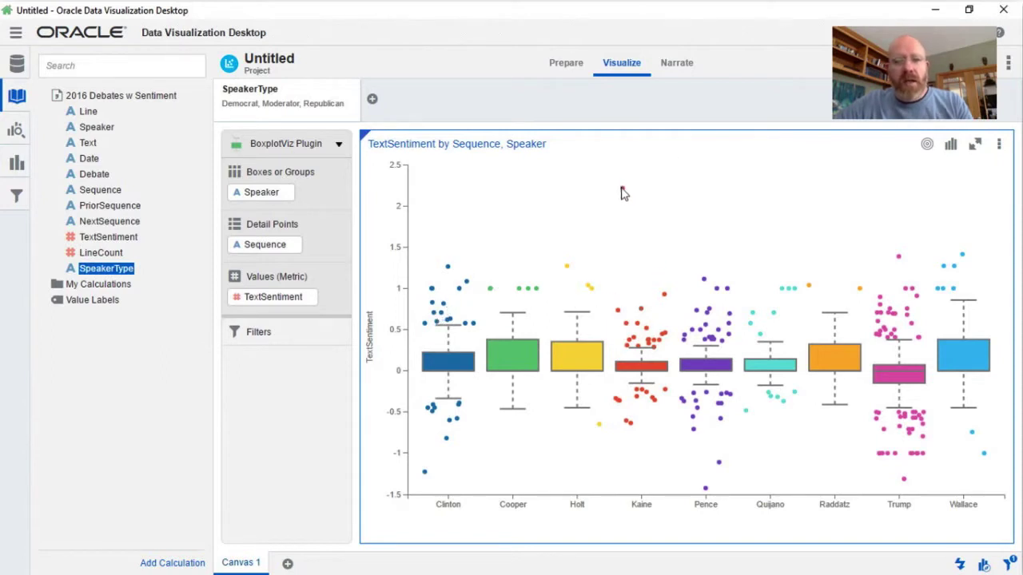
{"action": "mouse_move", "coordinate": [623, 192]}
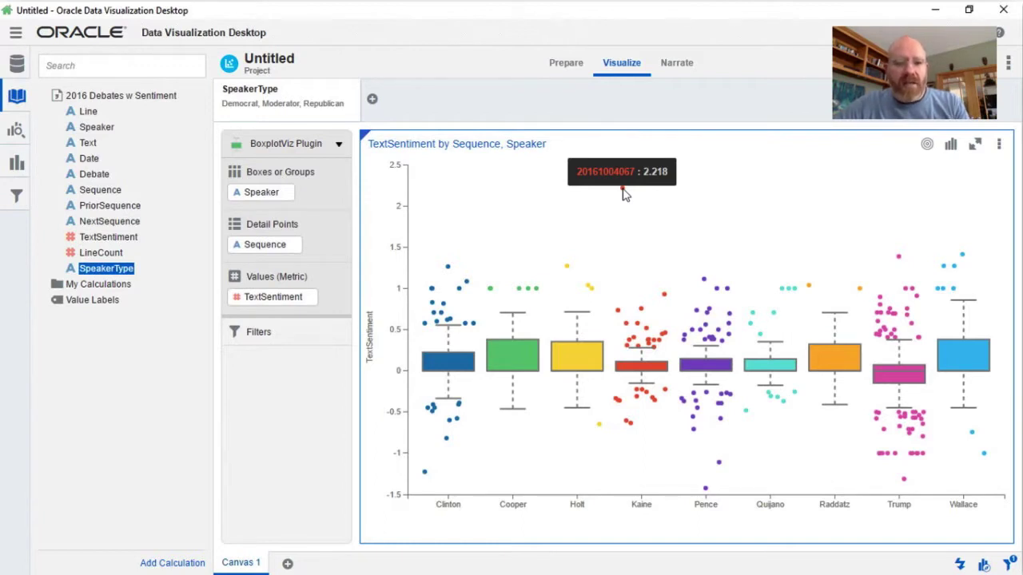
{"action": "right_click", "coordinate": [624, 195]}
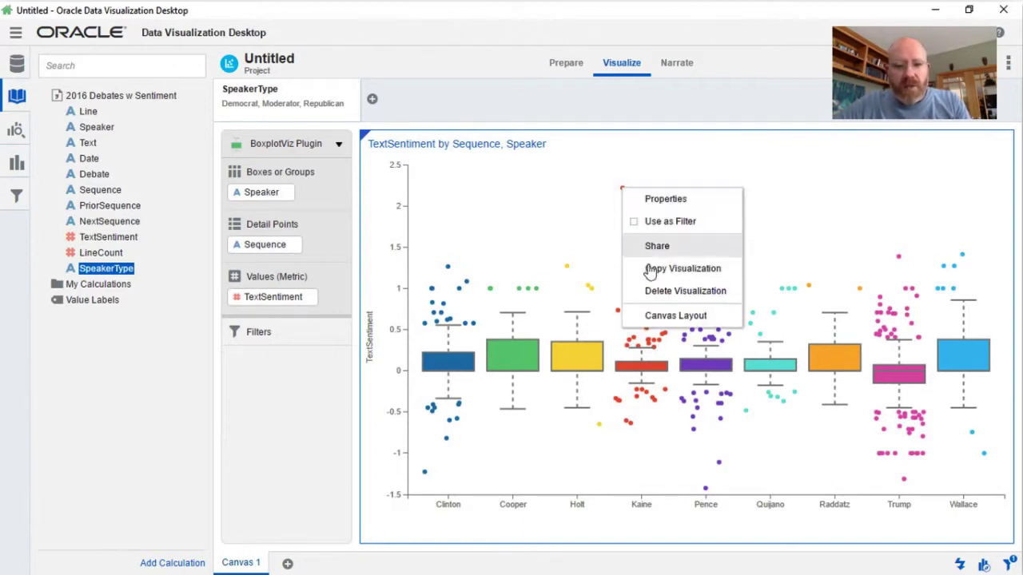
{"action": "left_click", "coordinate": [612, 191]}
{"action": "mouse_move", "coordinate": [624, 194]}
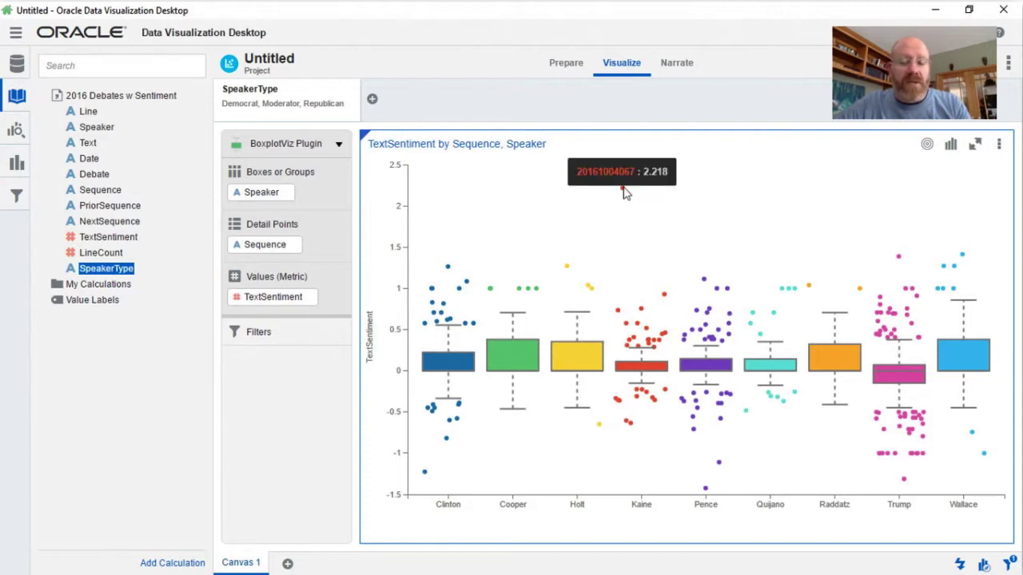
Review the boxplot visualization's general properties and close them without changing anything.
{"action": "left_click", "coordinate": [999, 147]}
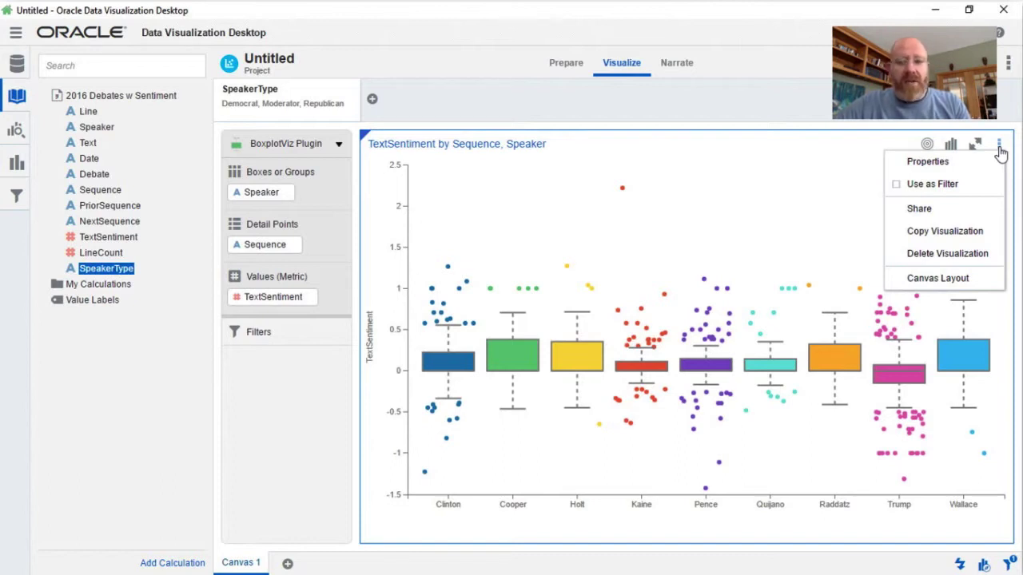
{"action": "left_click", "coordinate": [954, 160]}
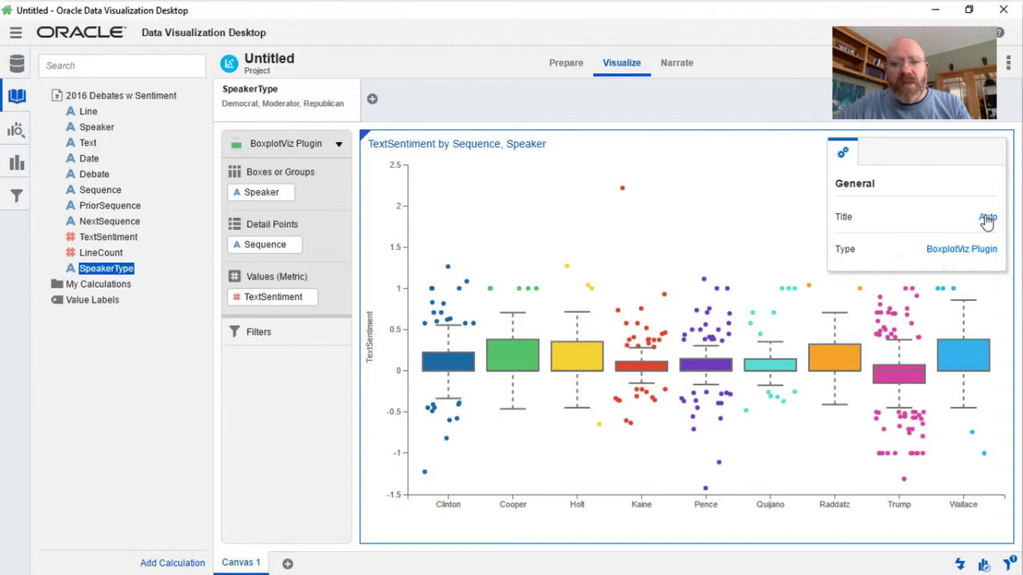
{"action": "left_click", "coordinate": [736, 229]}
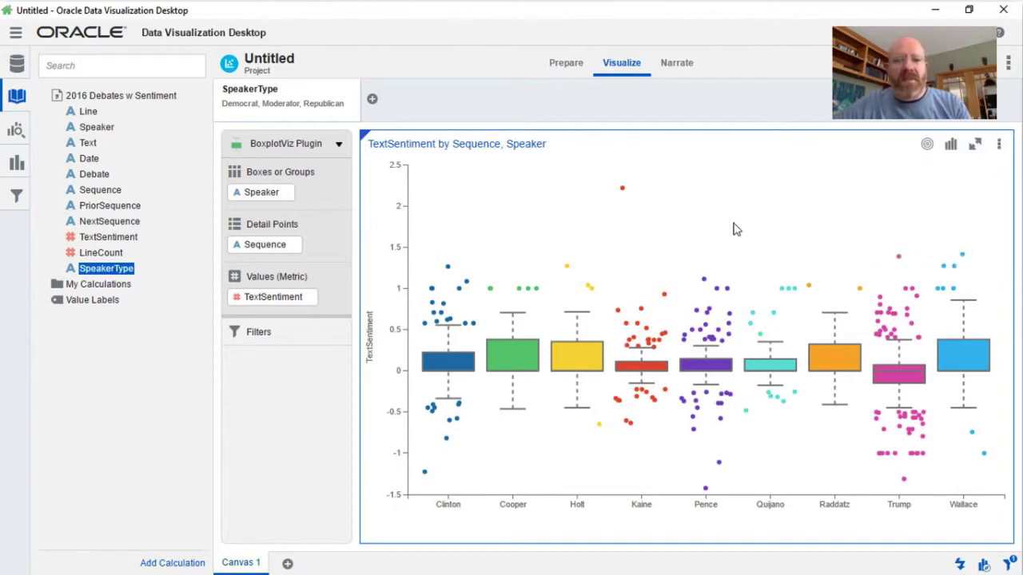